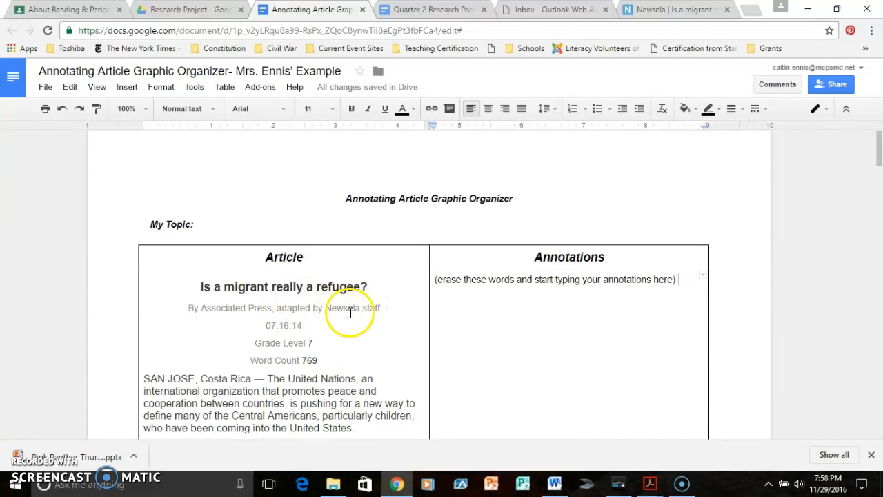
Enter "Immigration" as the topic after "My Topic:" above the table.
scroll(349, 314, "down", 2)
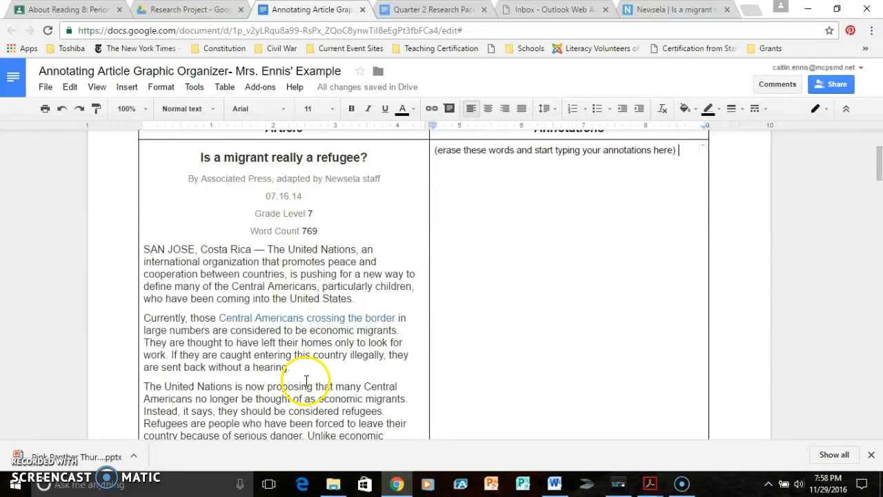
scroll(297, 365, "up", 1)
scroll(331, 364, "up", 1)
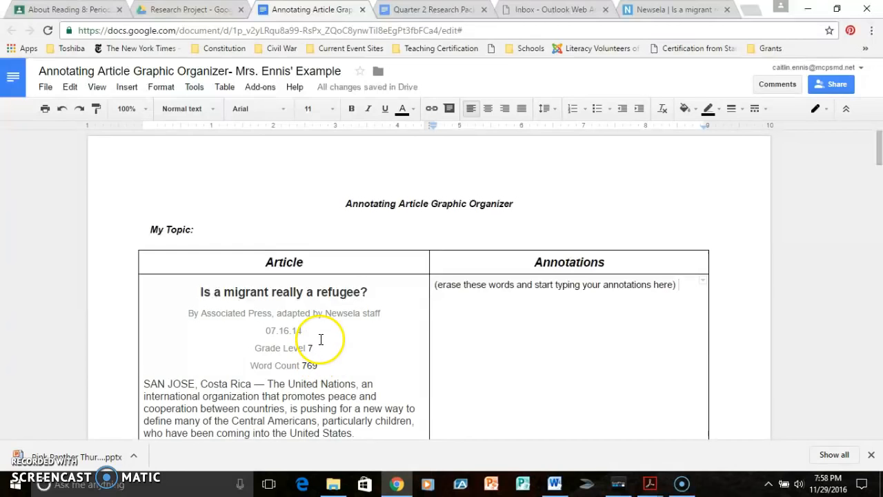
left_click(207, 231)
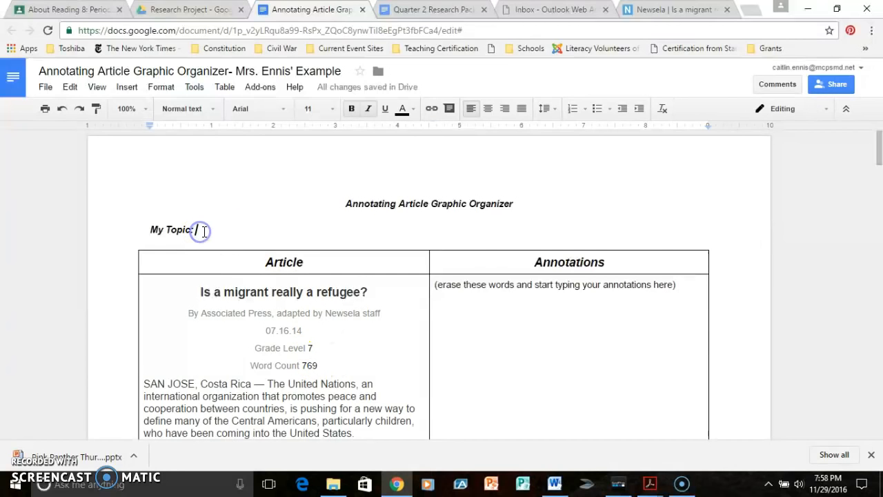
type("Immigration")
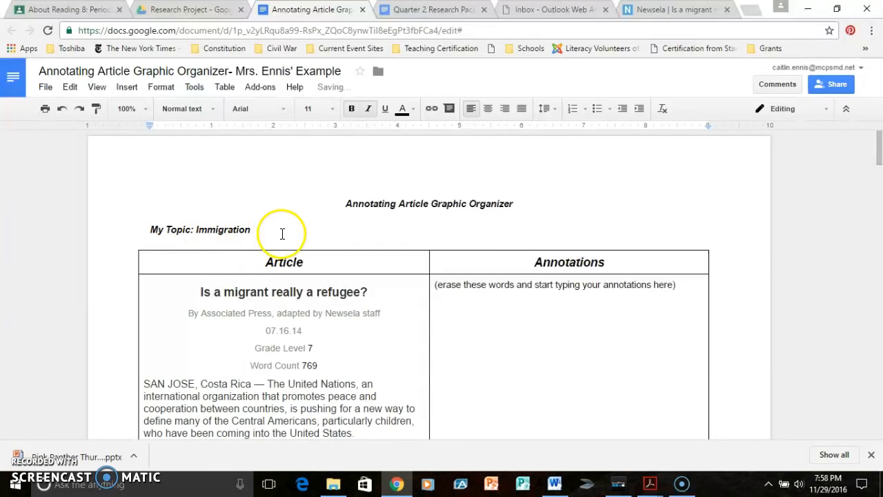
Delete the placeholder text in the Annotations cell and add blank lines to reach the level of the article's first paragraph.
left_click_drag(198, 290, 312, 335)
left_click(309, 335)
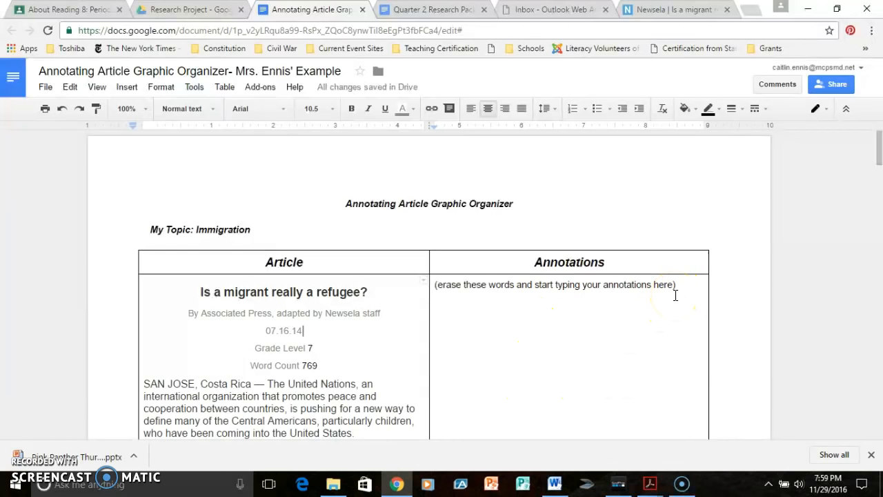
mouse_move(676, 284)
left_mouse_down()
mouse_move(523, 280)
mouse_move(435, 289)
left_mouse_up()
key("BackSpace")
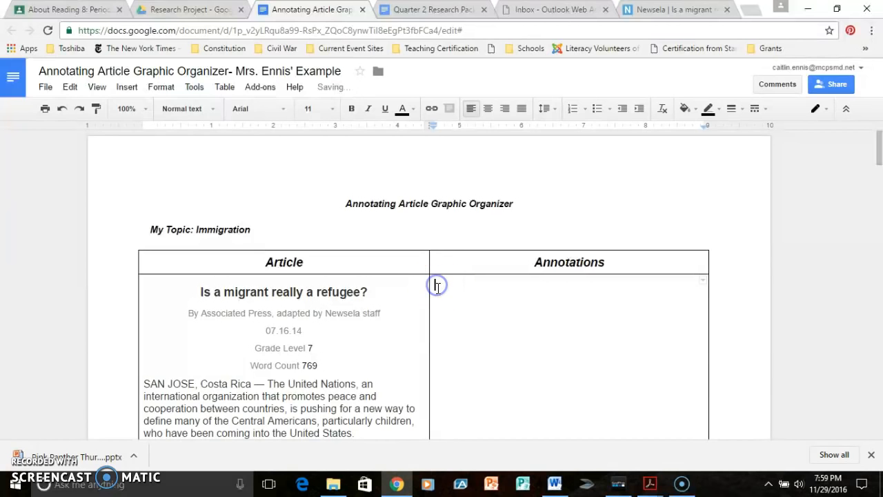
key("Return")
key("Return")
key("Return")
Highlight "United Nations" in yellow in the article's first paragraph.
scroll(452, 297, "down", 2)
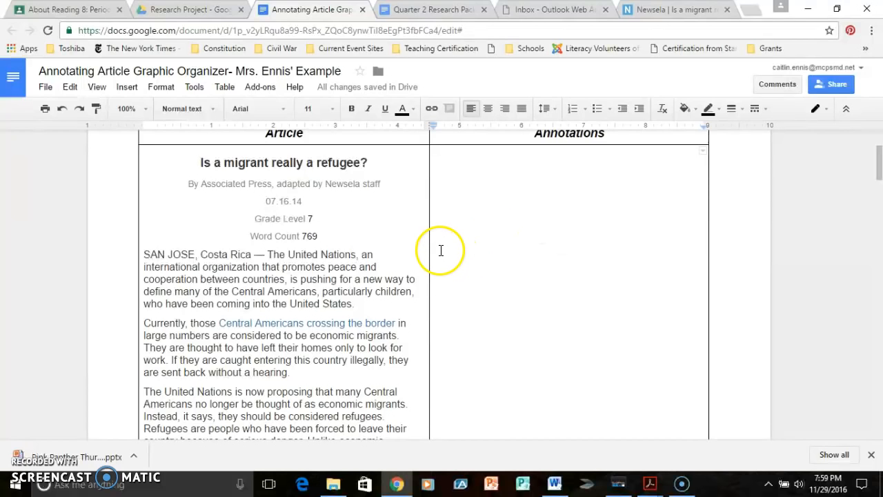
left_click_drag(356, 255, 291, 254)
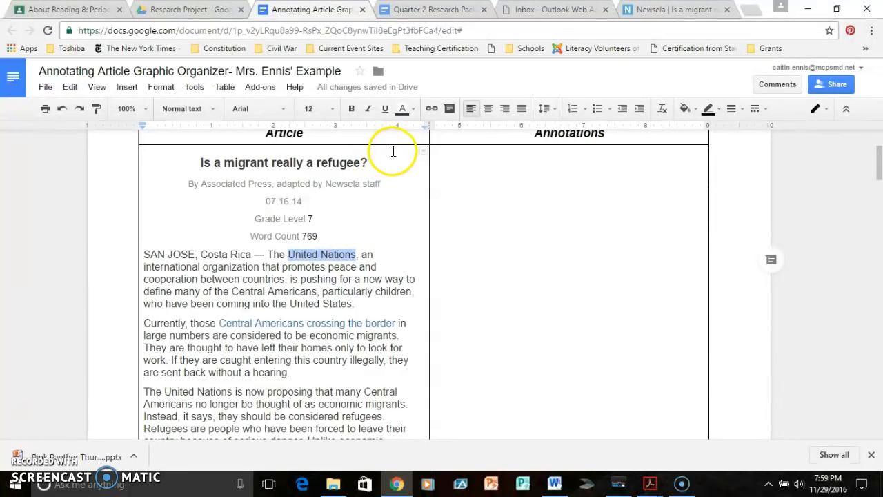
left_click(404, 110)
left_click(490, 135)
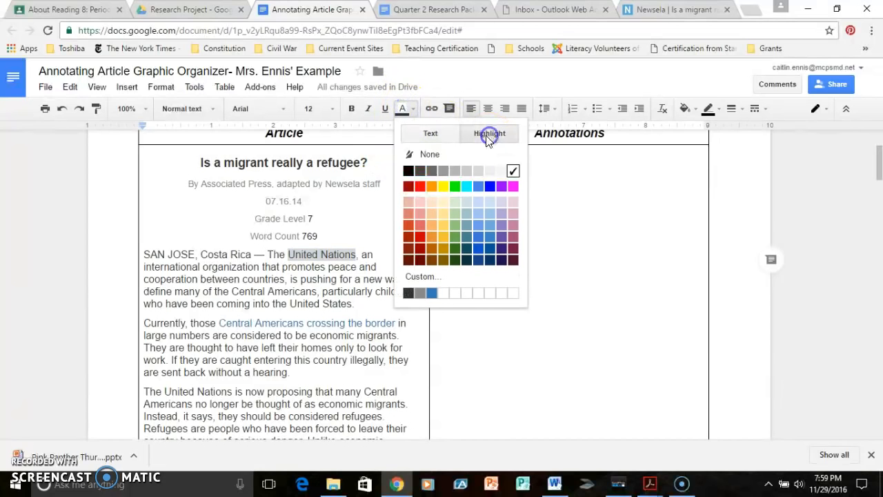
left_click(444, 186)
Start an annotation with the label "United Nations:" beside the article's first paragraph.
left_click(437, 250)
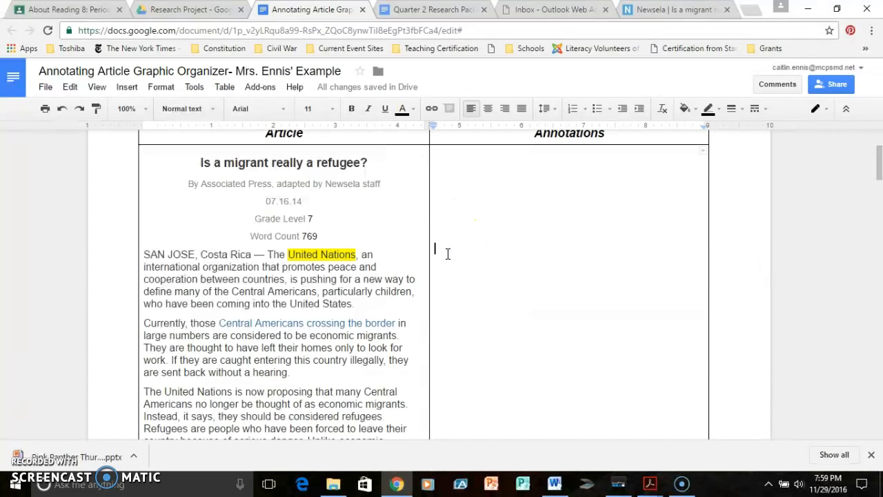
type("I")
type("United Nations:")
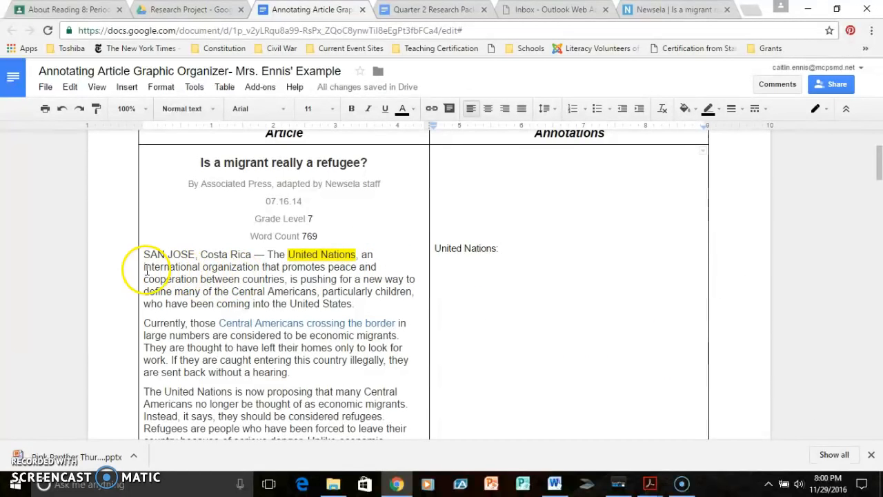
Complete the United Nations annotation with "a group or club of countries around the world that tries to keep peace among countries".
left_click_drag(143, 268, 269, 269)
left_click_drag(201, 268, 138, 266)
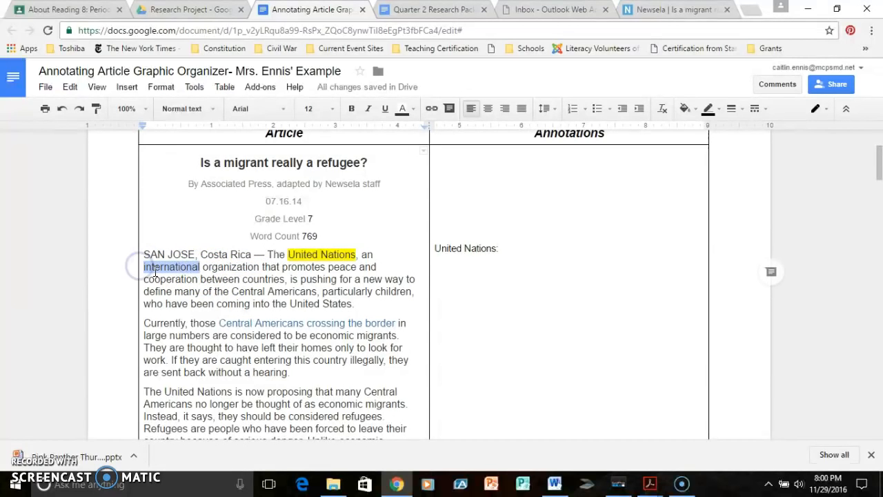
left_click(241, 268)
left_click_drag(263, 268, 209, 268)
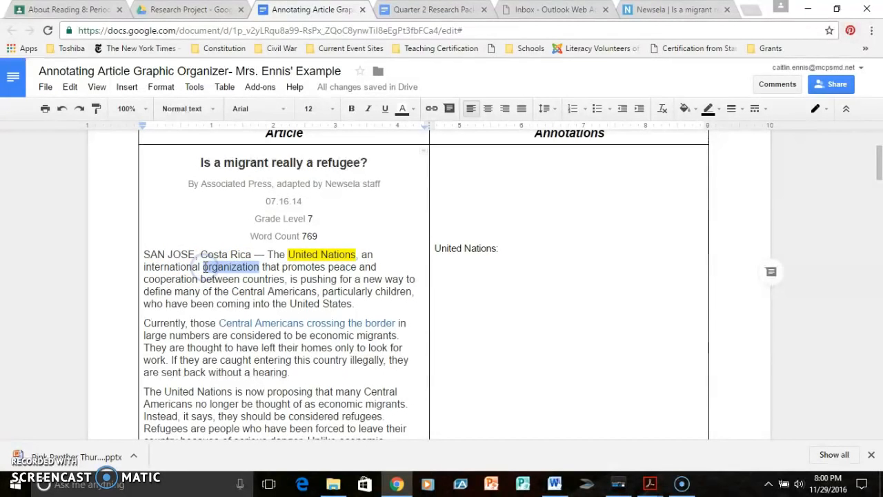
left_click(512, 252)
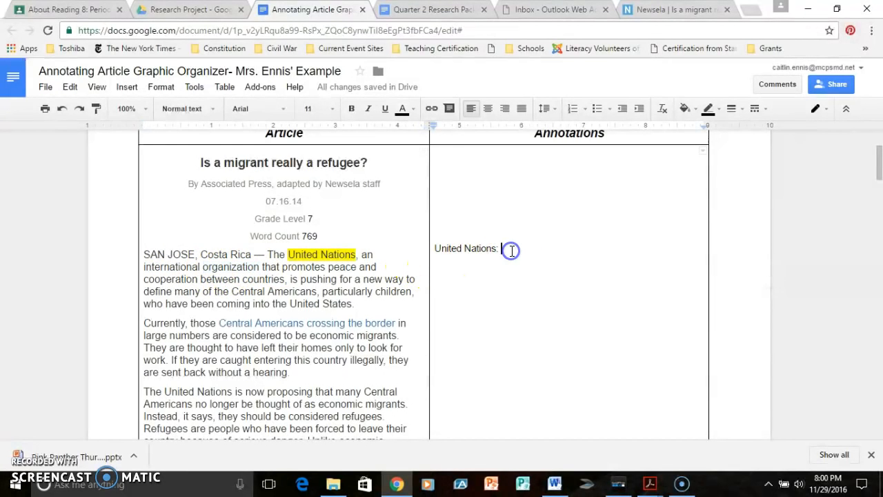
type("a")
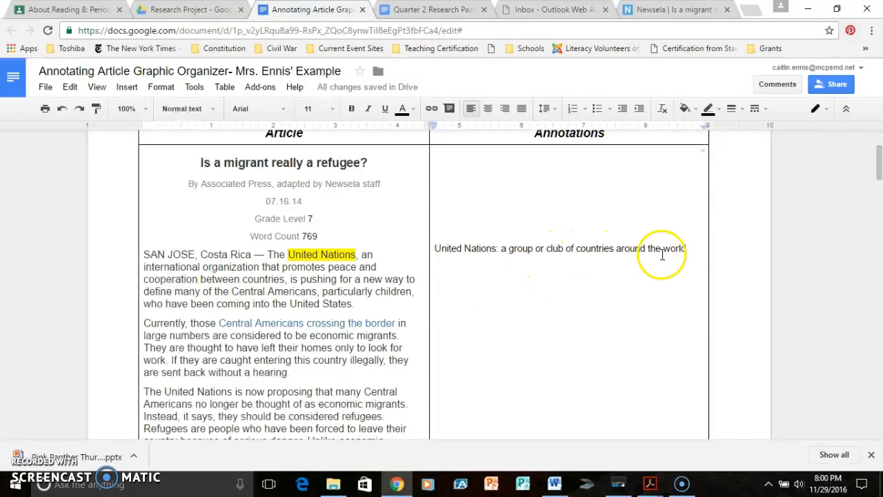
type("that")
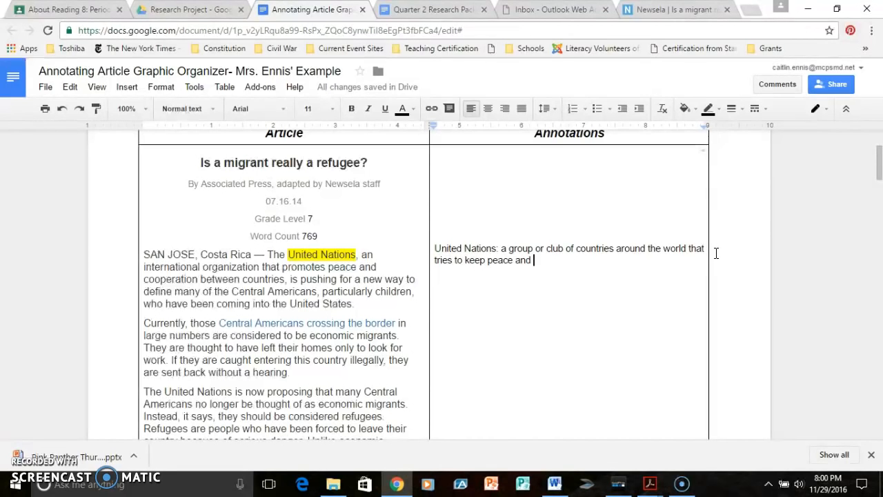
key("BackSpace")
key("BackSpace")
key("BackSpace")
Make the label "United Nations:" in the annotation bold and underlined.
left_click_drag(499, 247, 438, 250)
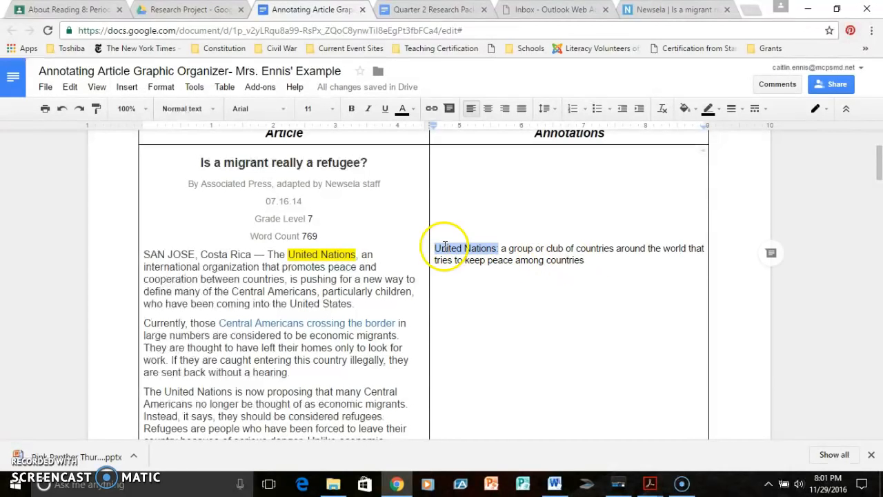
left_click(351, 108)
left_click(385, 108)
left_click(480, 250)
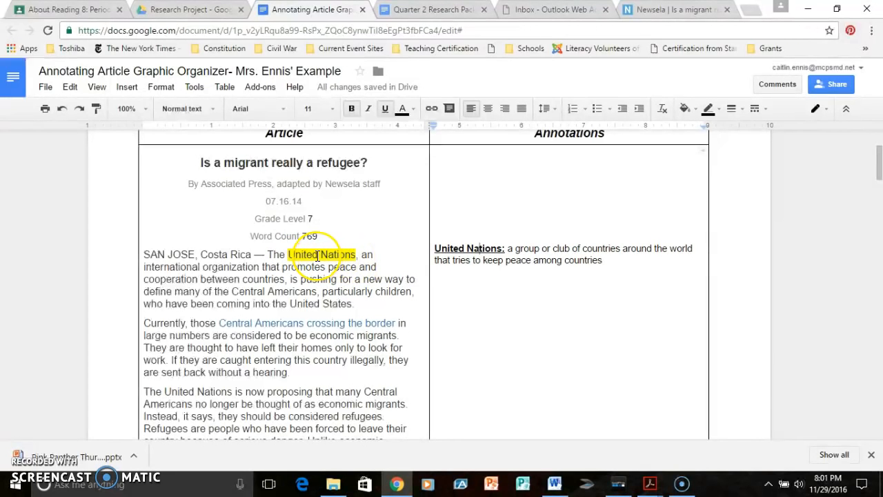
left_click(353, 255)
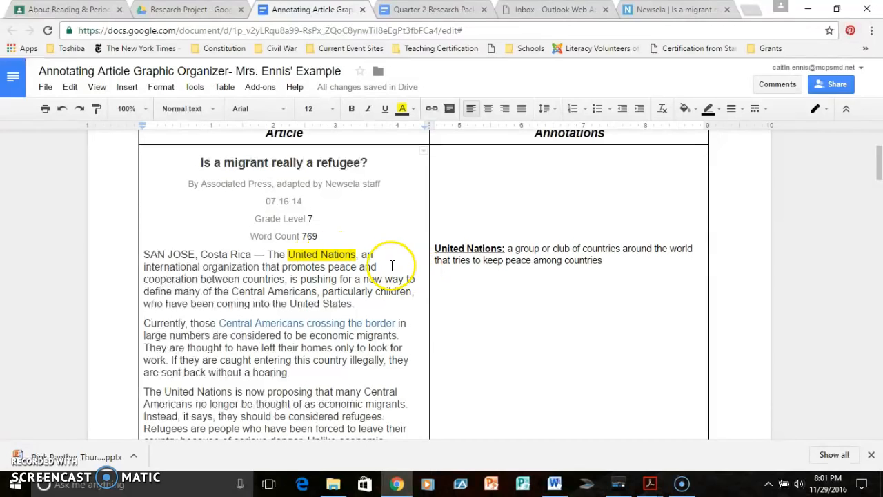
Undo the United Nations annotation with its formatting and the yellow highlight in the article.
left_click(63, 110)
left_click(62, 110)
left_click(63, 110)
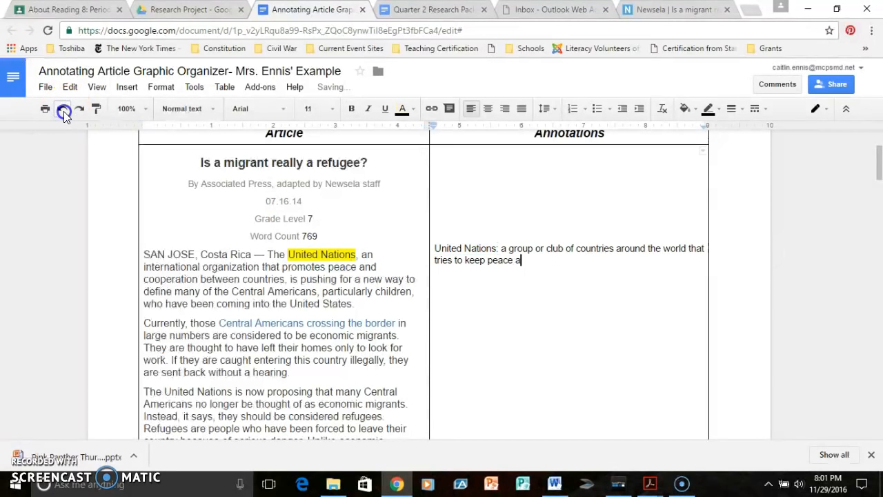
left_click(63, 110)
left_click(63, 110)
left_click(63, 110)
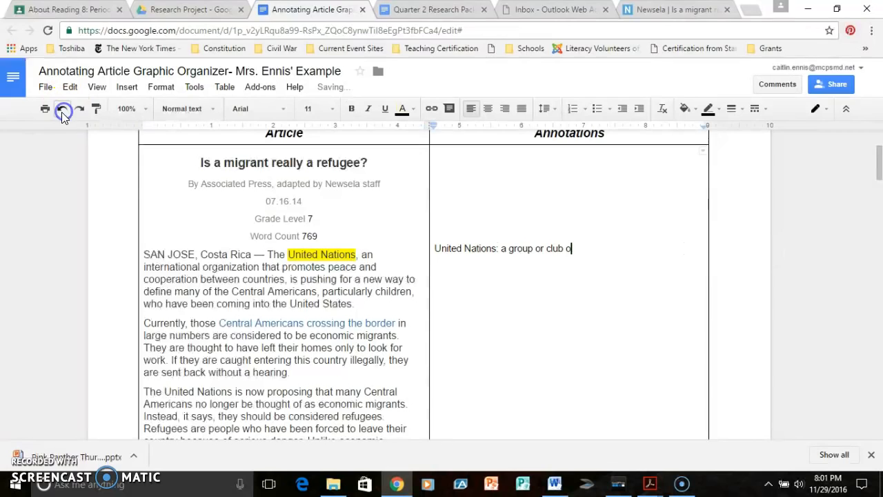
left_click(62, 110)
left_click(60, 111)
left_click(55, 109)
left_click(55, 109)
left_click(55, 109)
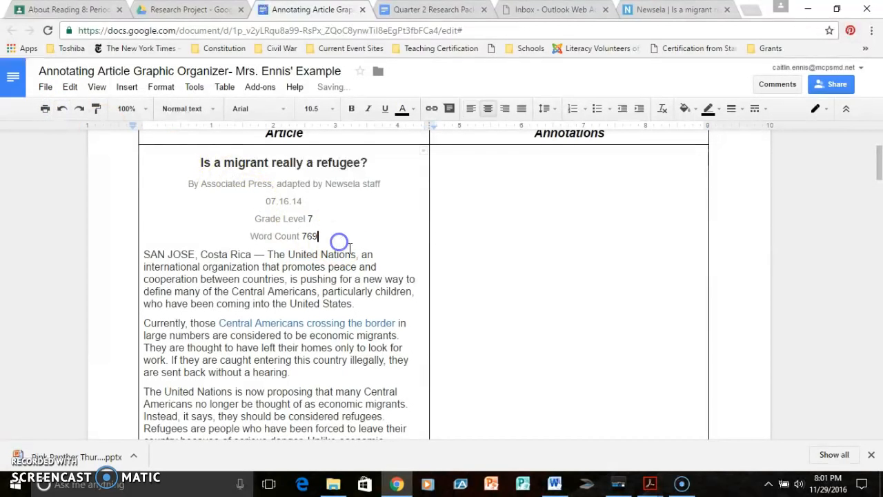
Post the comment "United Nations: Definition" on the words "United Nations" in the article's first paragraph.
left_click_drag(355, 255, 289, 254)
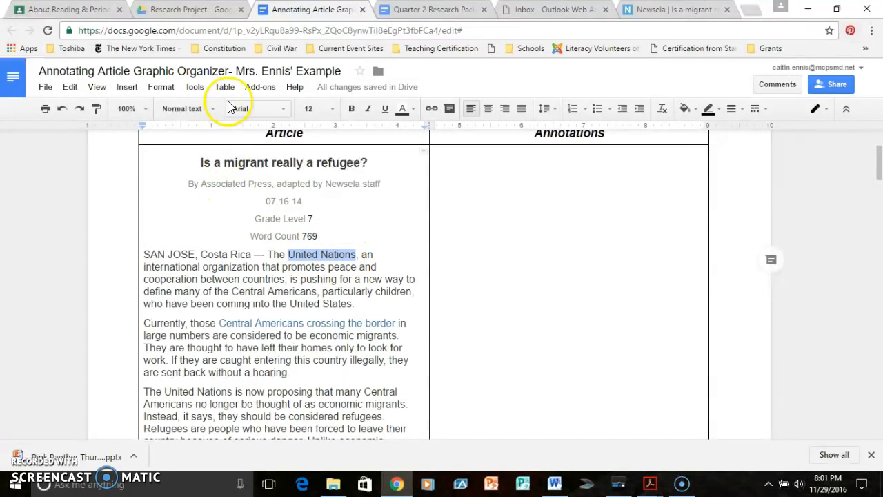
left_click(127, 87)
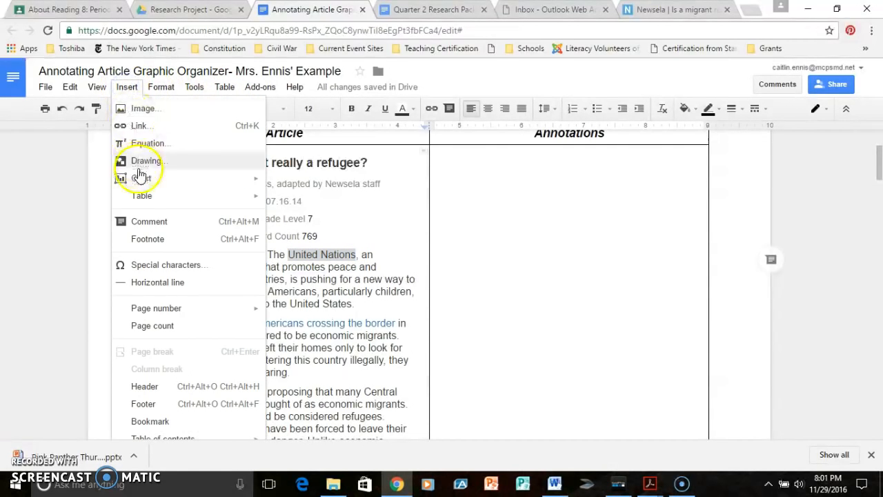
left_click(149, 223)
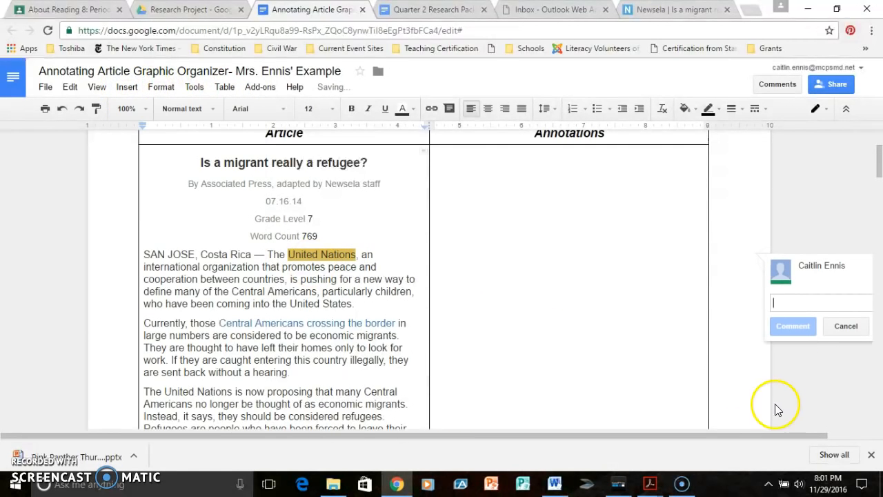
left_click_drag(789, 435, 880, 439)
left_click(755, 302)
type("United Nations: Definition")
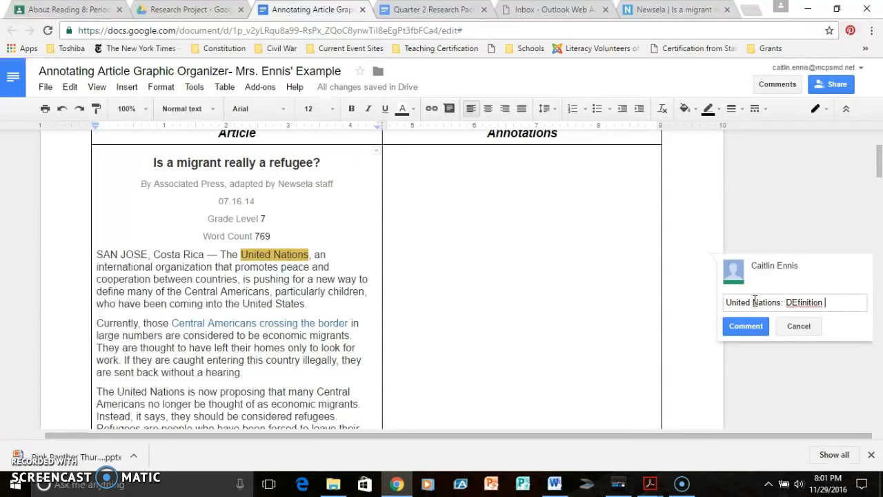
right_click(800, 305)
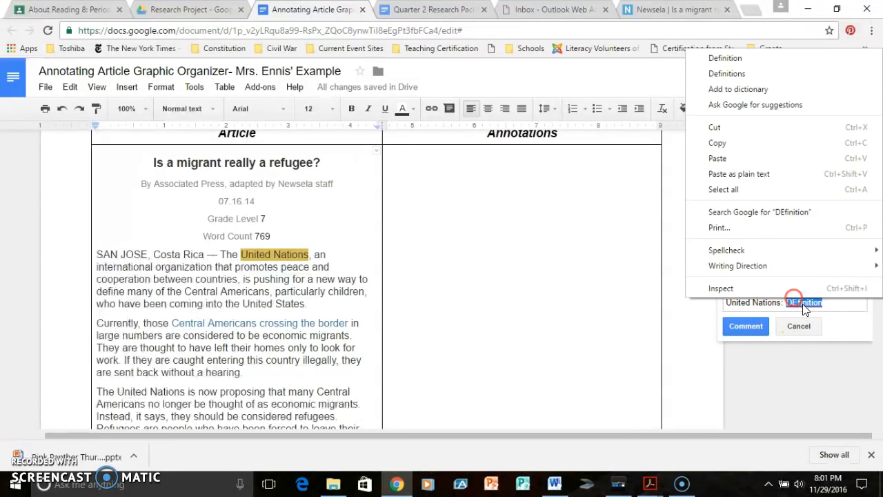
left_click(764, 59)
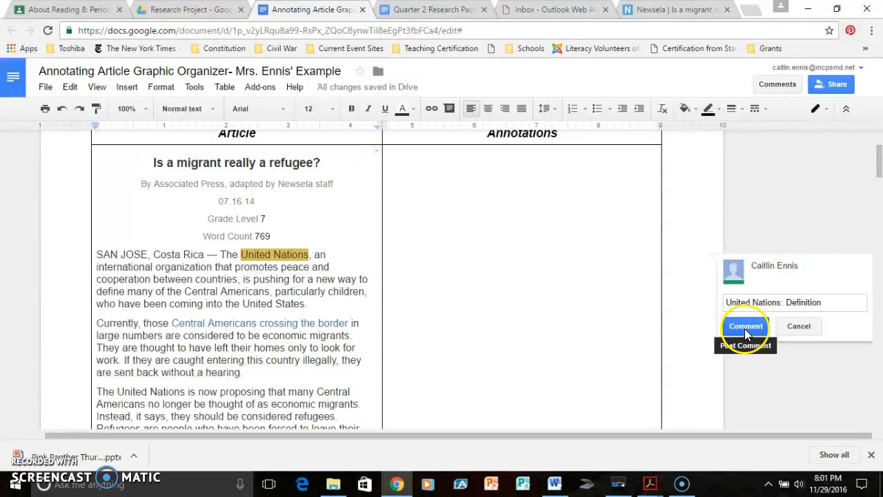
left_click(745, 328)
Show the comment attached to "United Nations" and look through the rest of the article.
left_click_drag(594, 437, 641, 438)
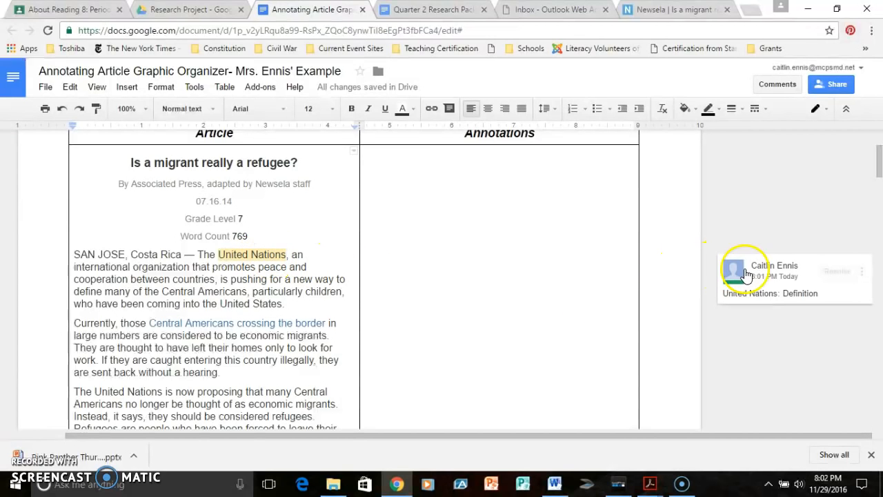
left_click(251, 254)
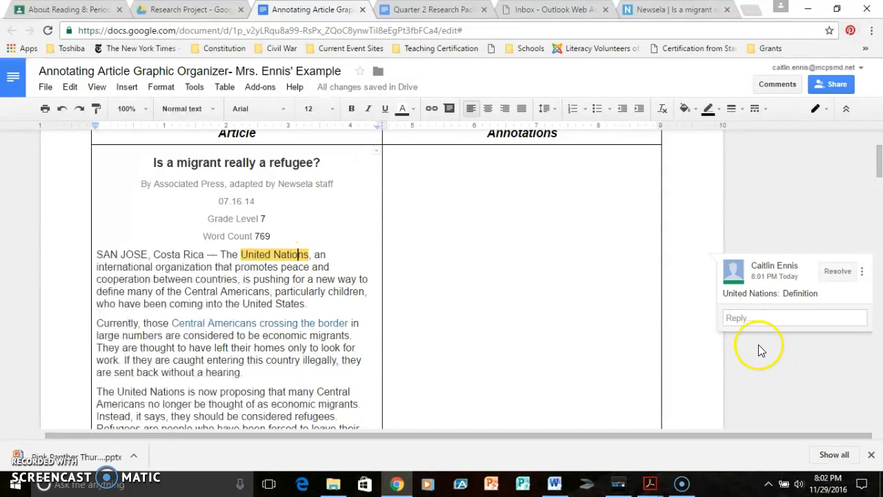
scroll(735, 276, "down", 2)
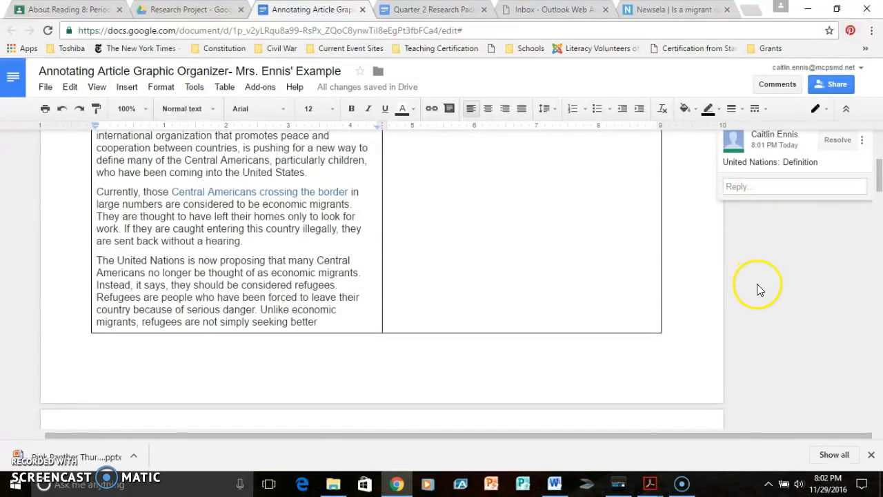
scroll(757, 284, "down", 12)
scroll(755, 287, "down", 5)
scroll(753, 287, "up", 18)
scroll(753, 287, "down", 3)
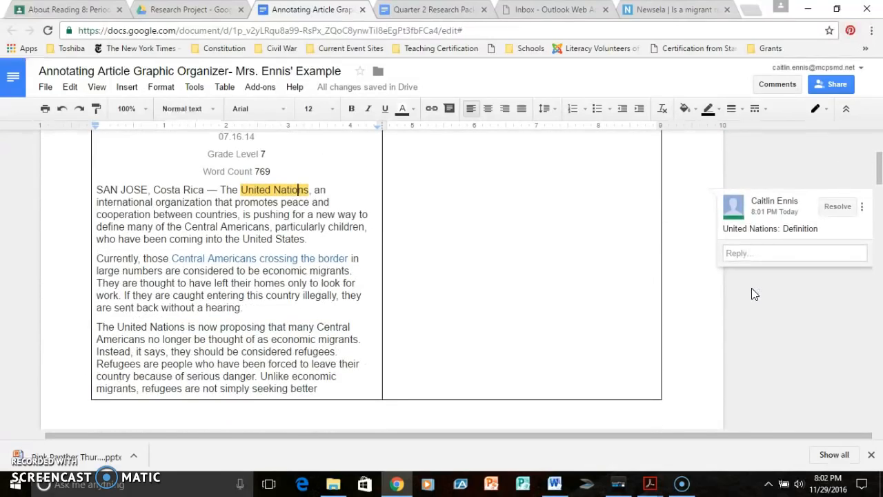
left_click(808, 290)
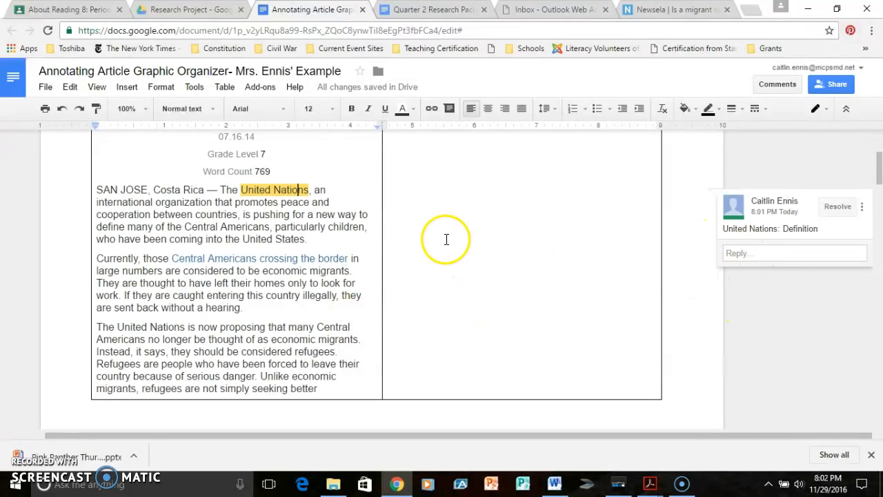
Reply "khfksjhdfklsjhfd" to the "United Nations: Definition" comment and resolve the comment thread.
left_click(735, 253)
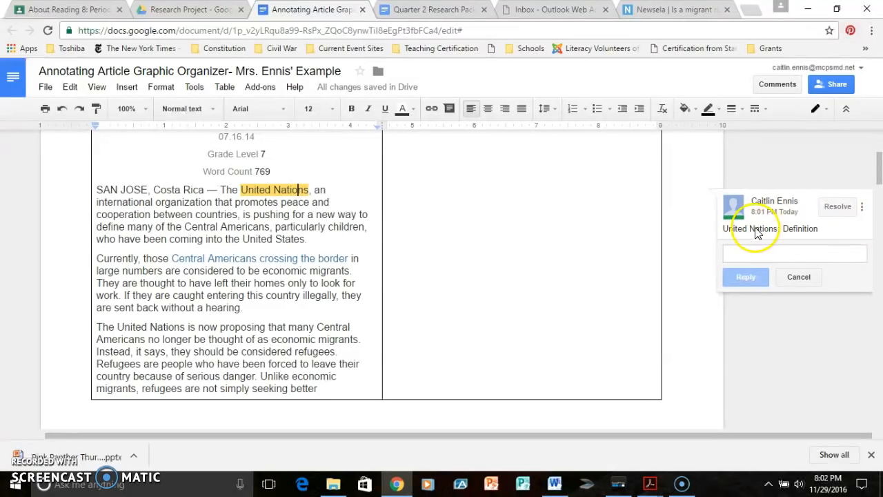
left_click(767, 255)
type("khfksjhdfklsjhfd")
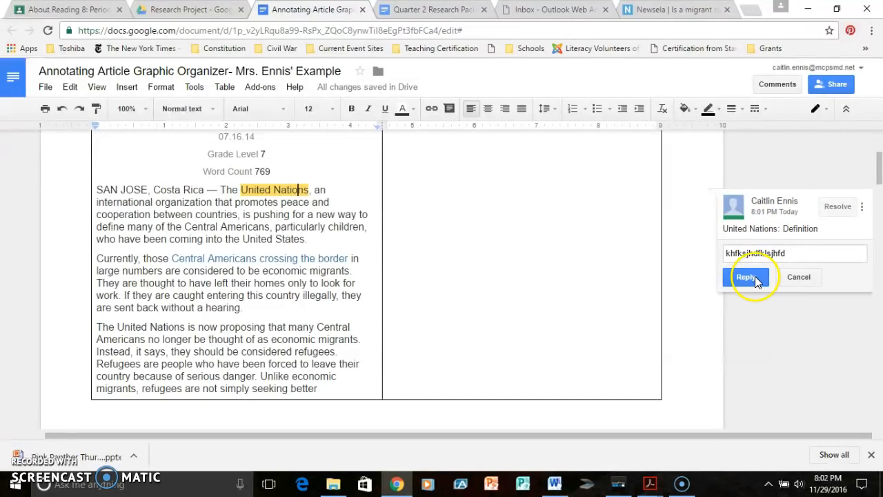
left_click(755, 276)
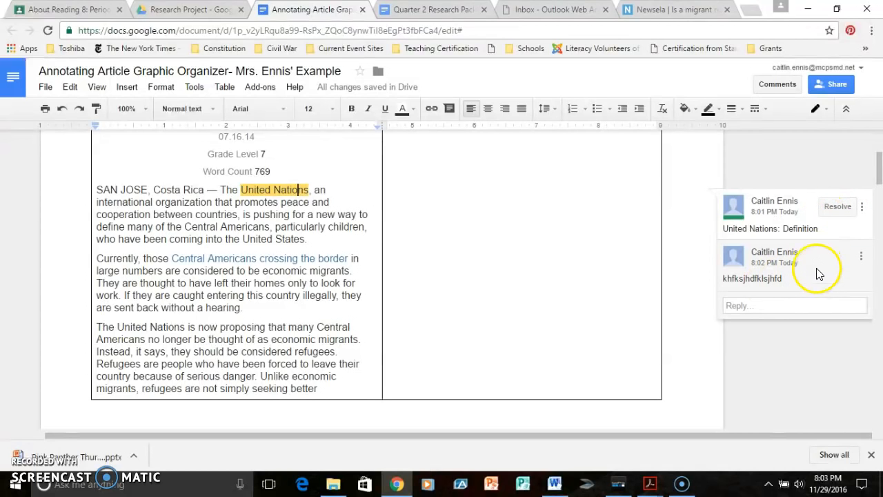
left_click(836, 208)
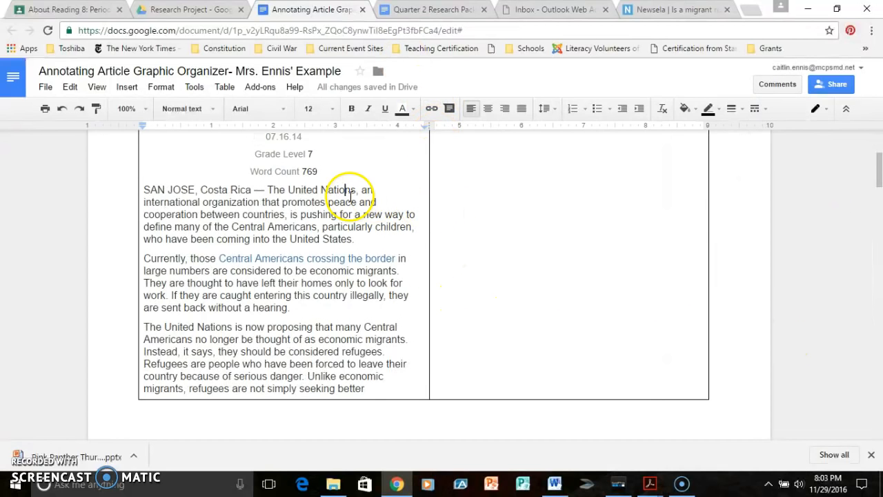
left_click_drag(356, 190, 290, 193)
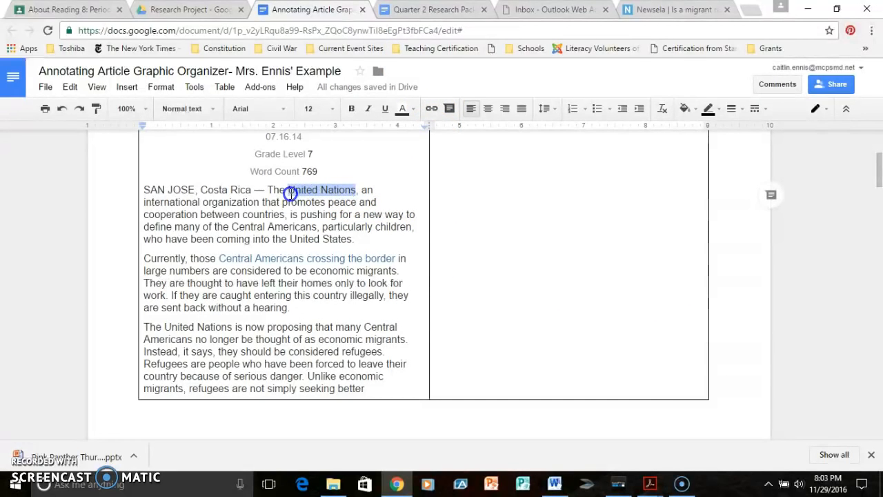
left_click(80, 111)
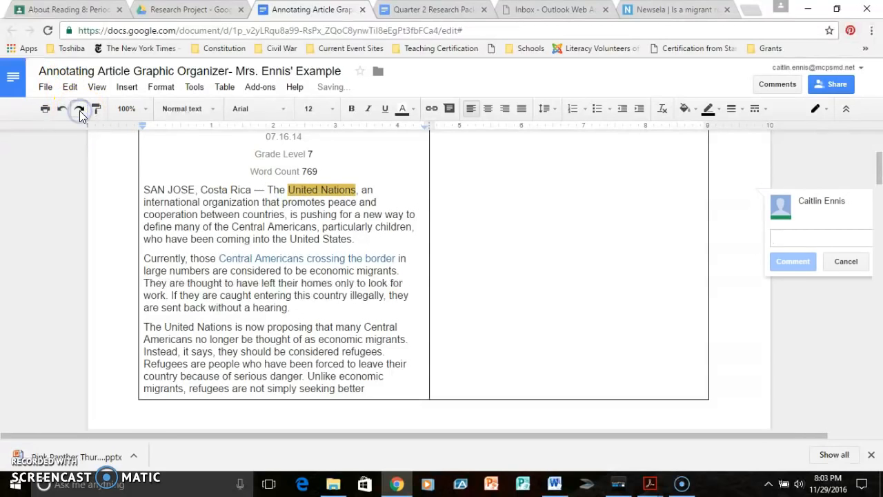
left_click(79, 110)
left_click(49, 110)
left_click(182, 98)
left_click(64, 111)
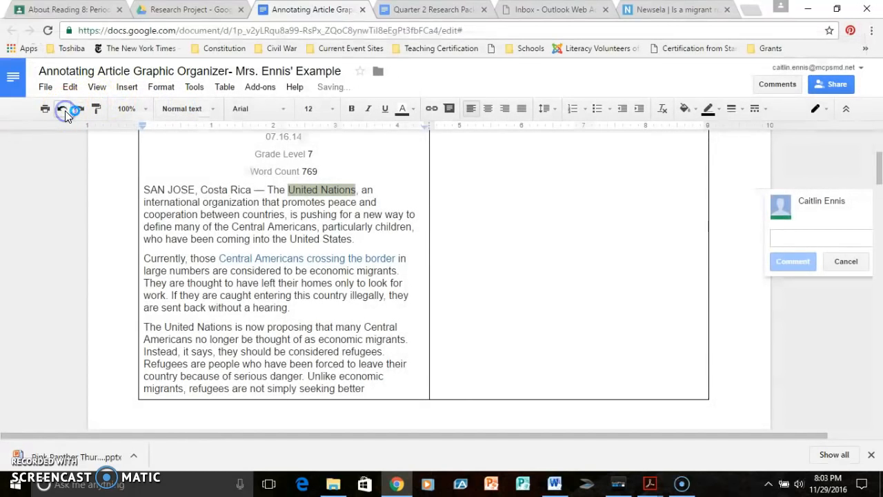
left_click(458, 198)
Highlight the words "United Nations" in the article's first paragraph in yellow.
left_click_drag(354, 189, 289, 192)
left_click(321, 191)
left_click_drag(357, 191, 287, 192)
left_click(352, 111)
left_click(352, 112)
left_click(406, 112)
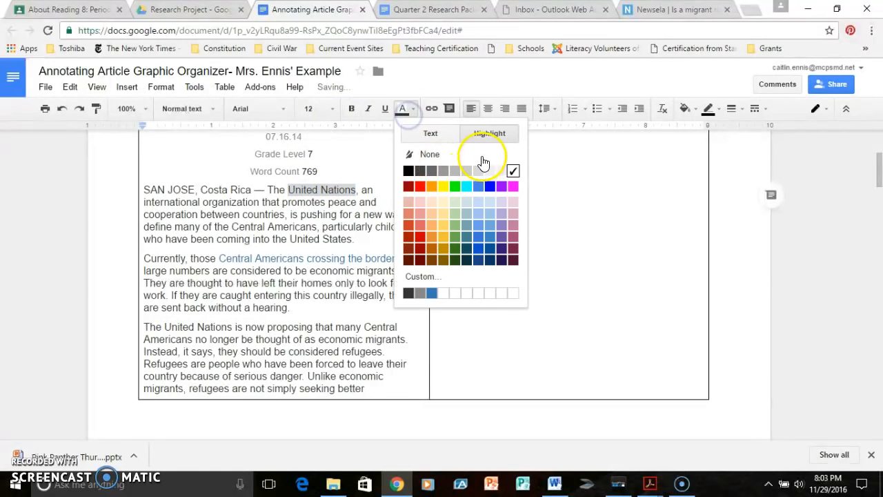
left_click(443, 186)
left_click_drag(356, 190, 289, 190)
left_click(310, 198)
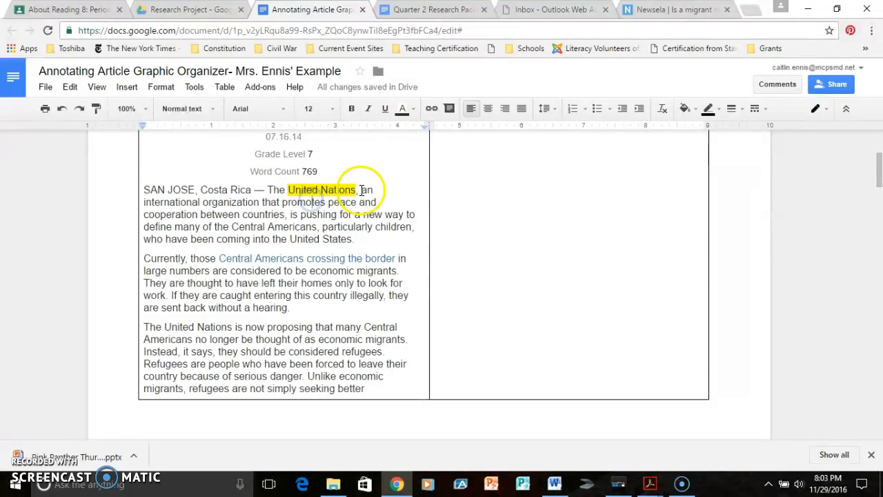
Add the label "United Nations:" in bold and underlined to the annotation column beside the highlighted words.
left_click(444, 198)
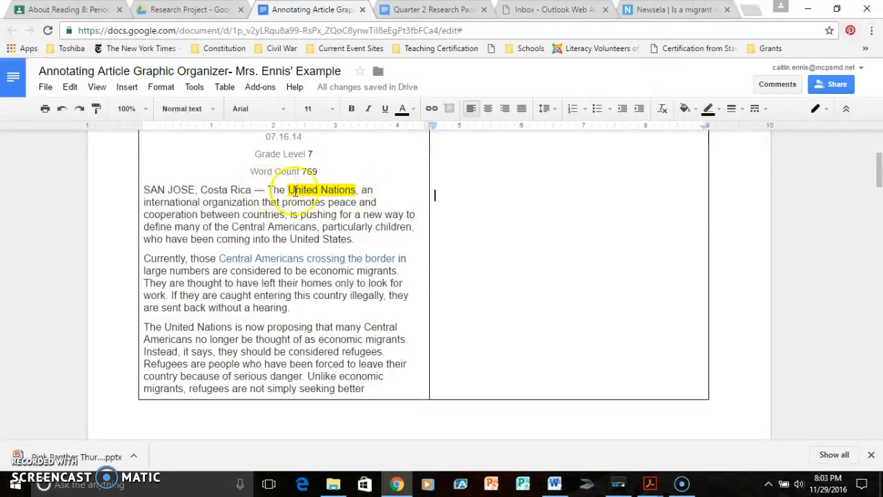
type("United Nations:")
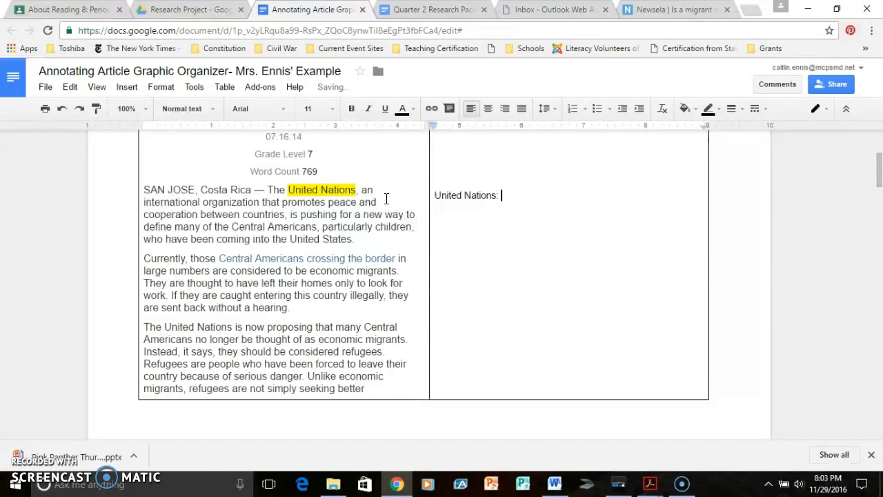
left_click_drag(501, 196, 441, 195)
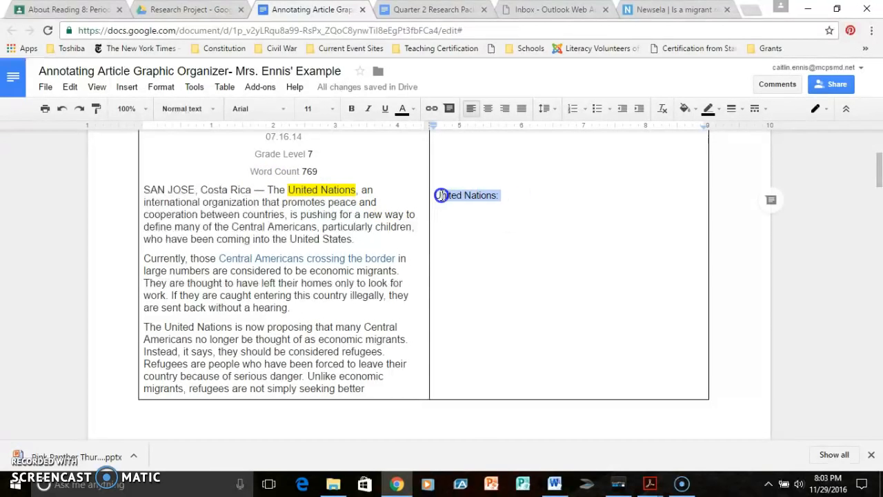
left_click(351, 108)
left_click(385, 108)
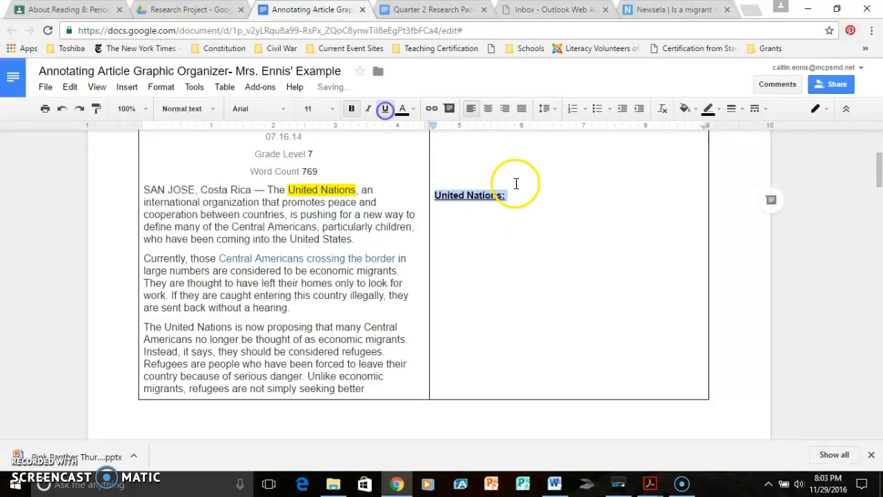
Add "definition" after the "United Nations:" label without bold or underline, and start a new line further below it.
left_click(516, 199)
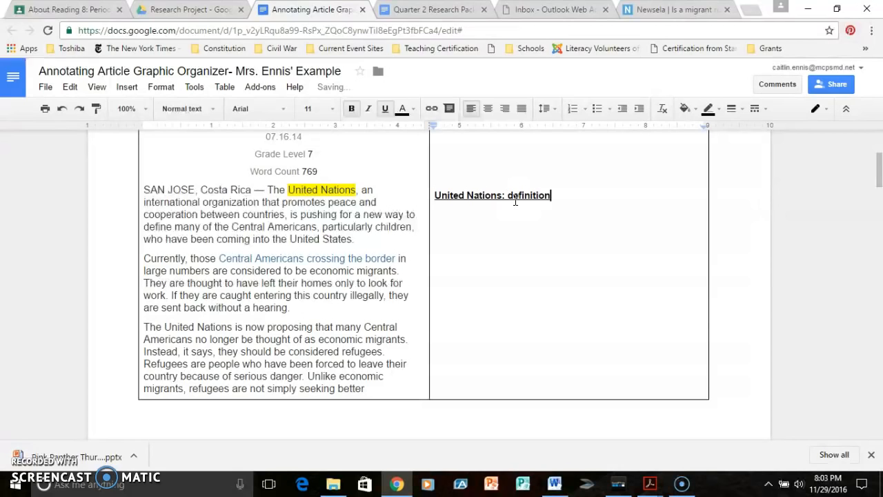
left_click_drag(550, 197, 508, 201)
left_click(385, 109)
left_click(351, 109)
left_click(448, 219)
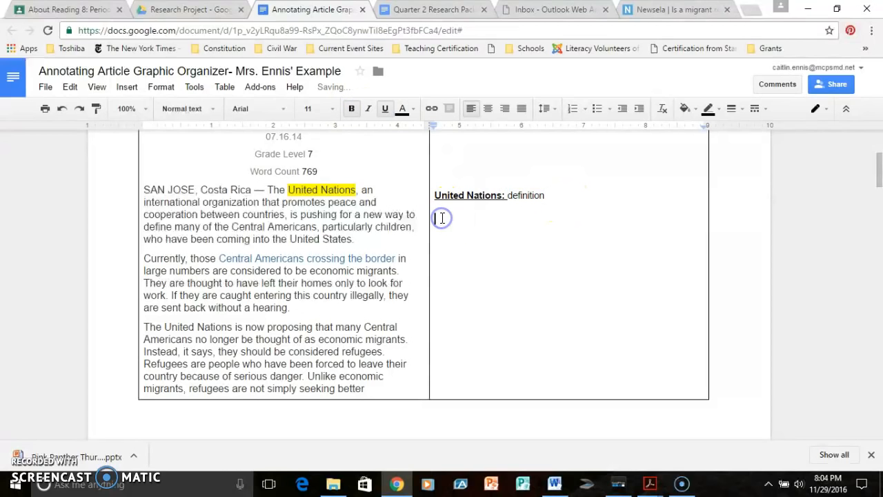
key("Return")
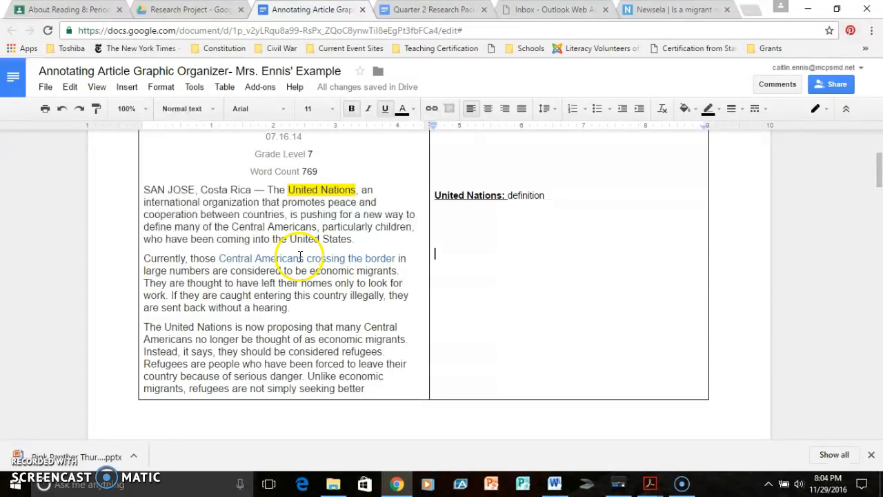
Highlight the words "Central Americans" in the article's second paragraph in yellow.
left_click_drag(304, 259, 220, 258)
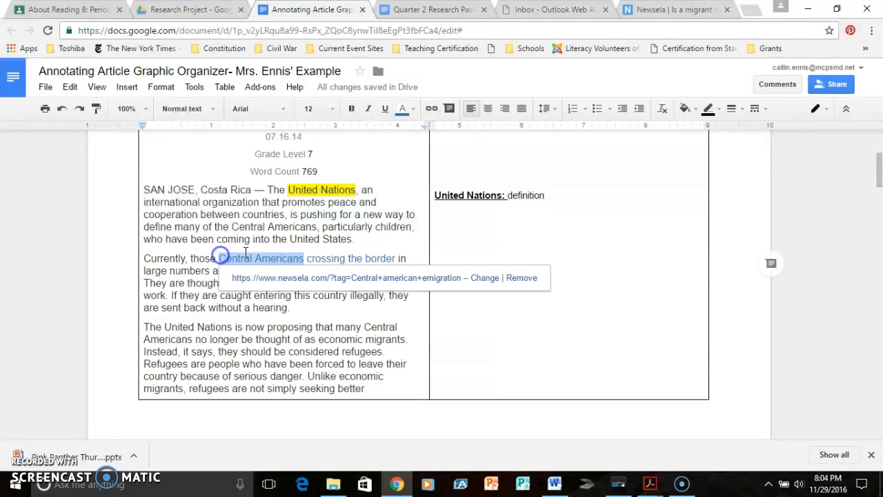
left_click(385, 108)
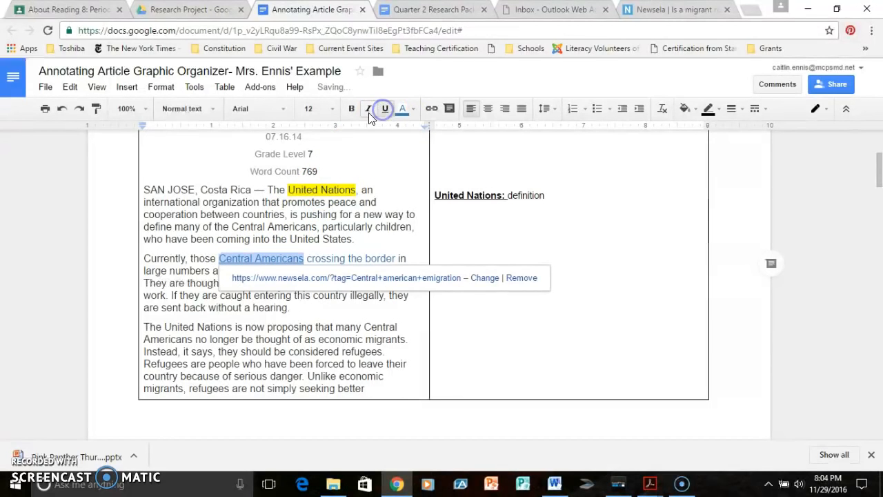
left_click(406, 111)
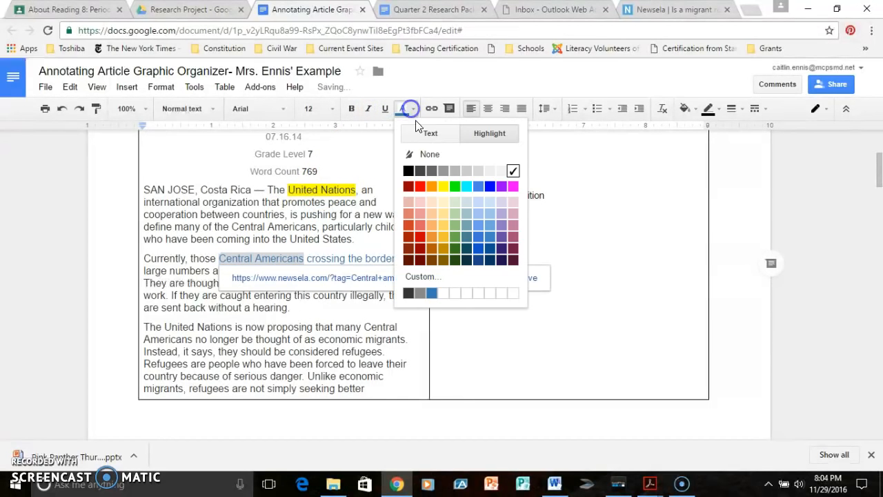
left_click(444, 183)
Add the annotation "Central Americans: people who live south of Mexico but north of the continent South Amerca" with only its label bold and underlined.
left_click(451, 250)
left_click(433, 256)
type("Central Americans:")
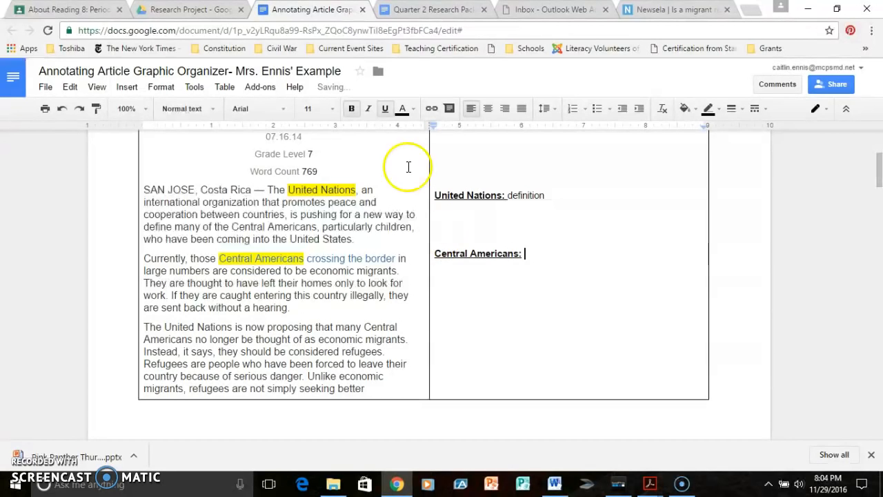
left_click(388, 110)
left_click(354, 110)
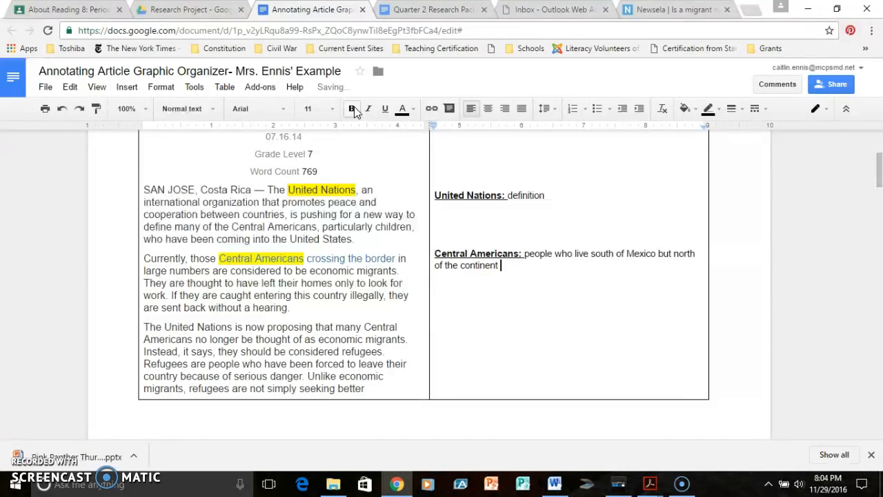
type("South Amerca")
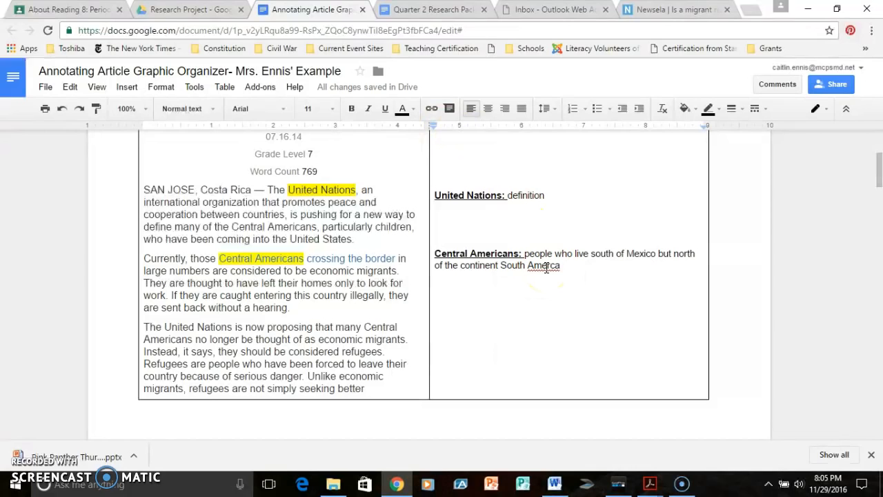
Correct the misspelled "Amerca" to "America" in the Central Americans annotation and show where the document spelling check is found.
left_click(544, 266)
right_click(543, 265)
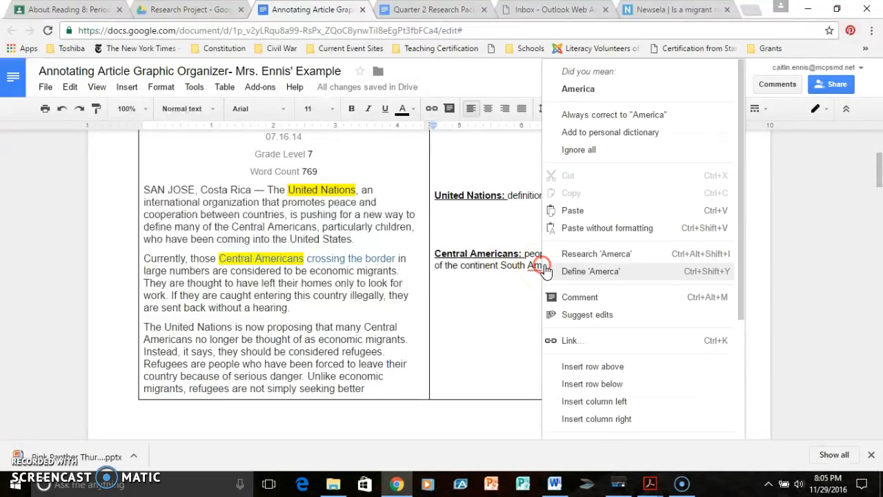
left_click(584, 90)
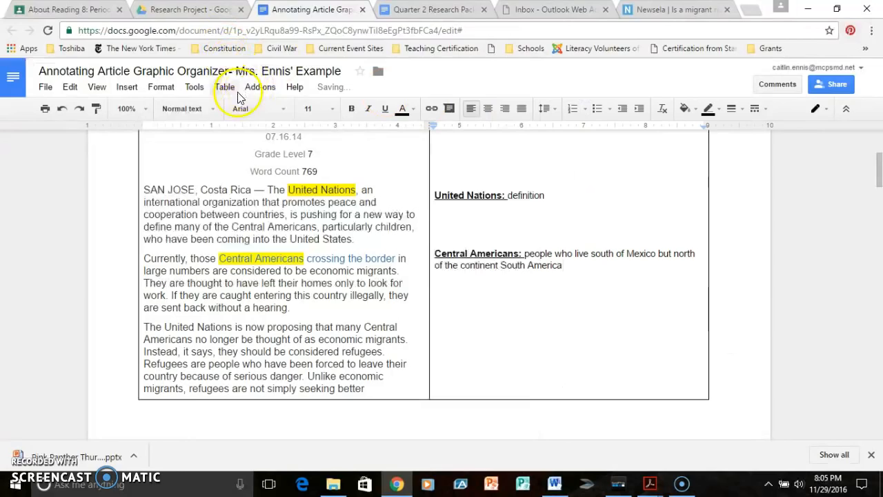
left_click(195, 87)
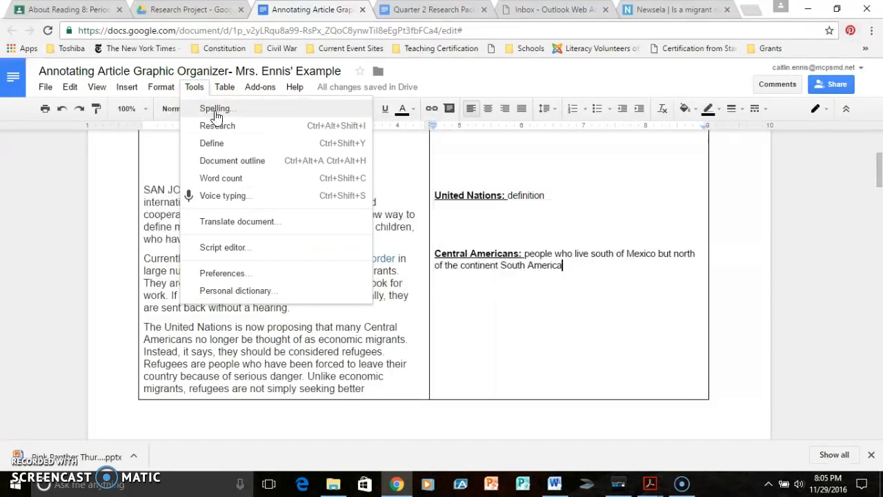
left_click(567, 268)
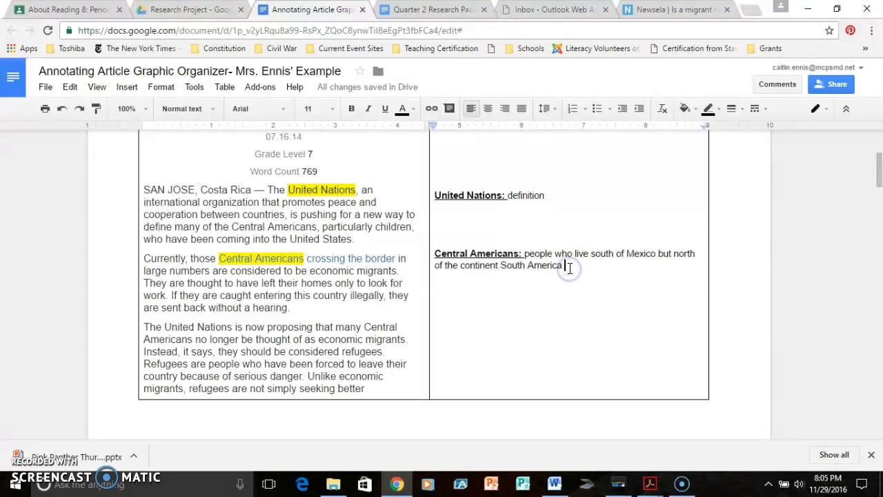
Try a magenta highlight on the word "border" in the article's second paragraph, removing and reapplying it once.
double_click(372, 259)
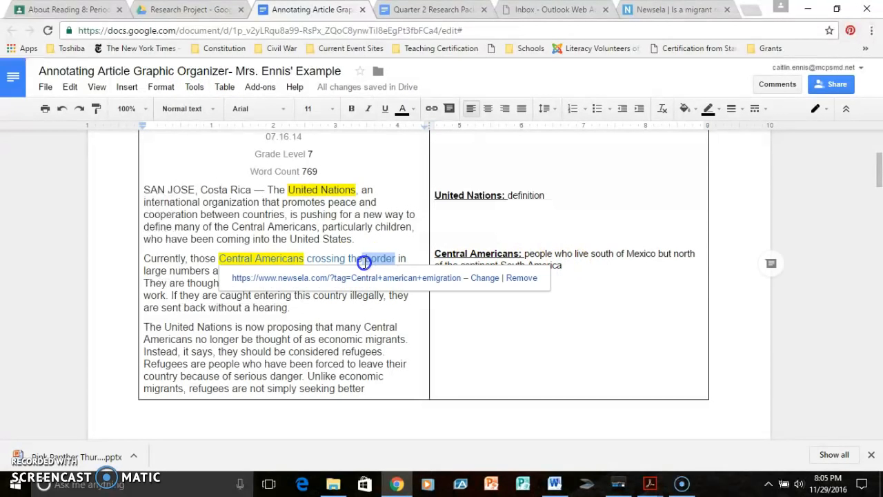
left_click(408, 113)
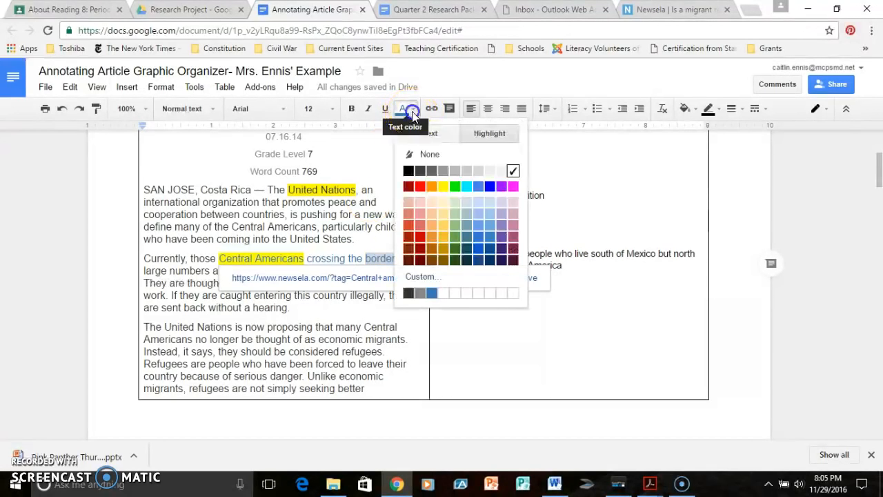
left_click(513, 186)
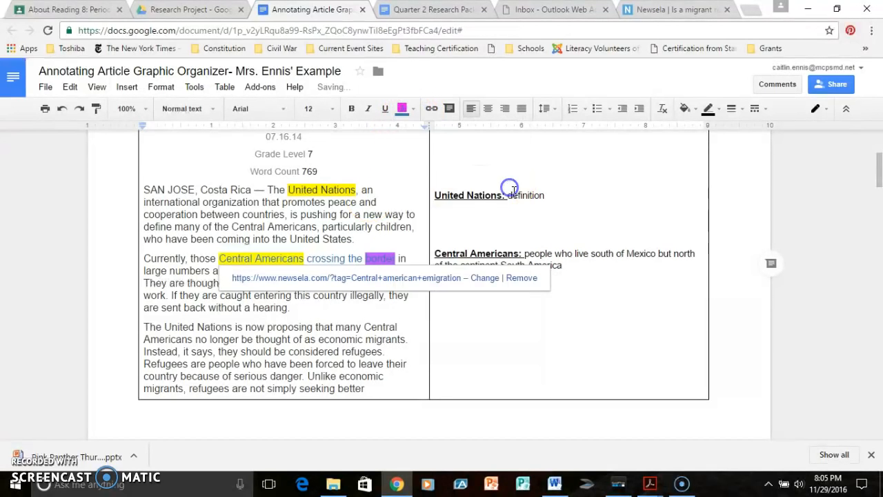
left_click(403, 108)
left_click(435, 153)
left_click(403, 108)
left_click(429, 132)
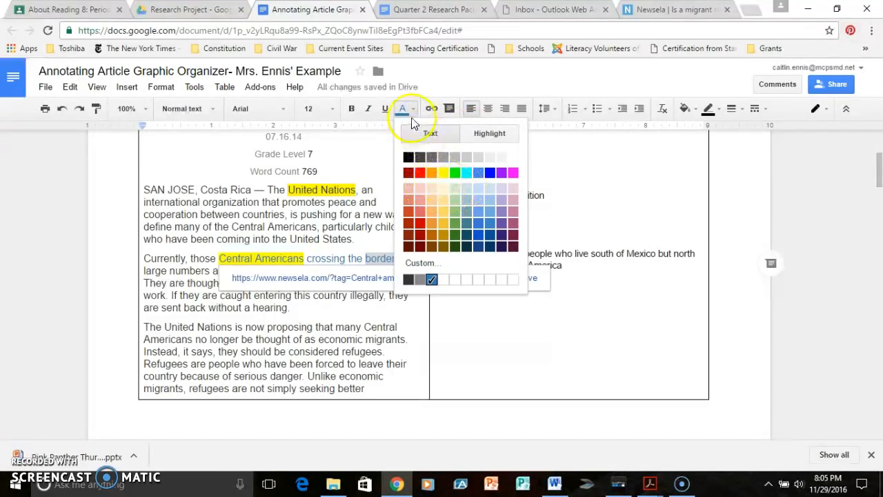
left_click(473, 134)
left_click(512, 187)
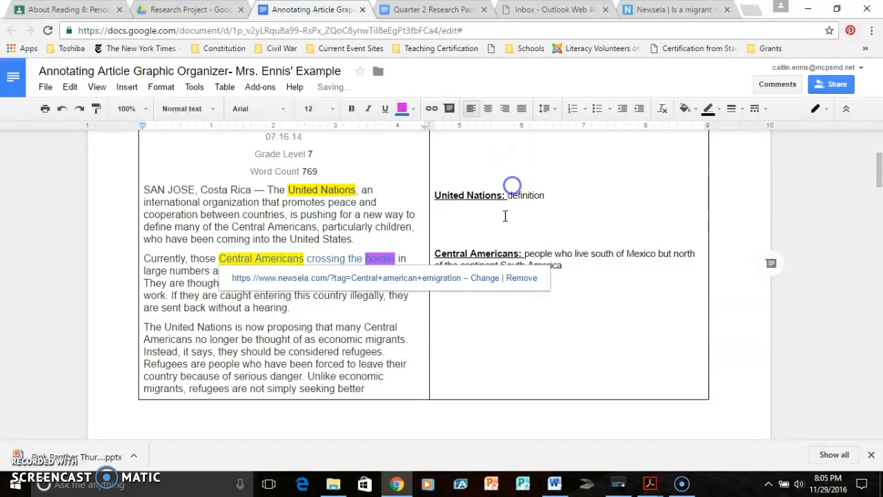
left_click(486, 310)
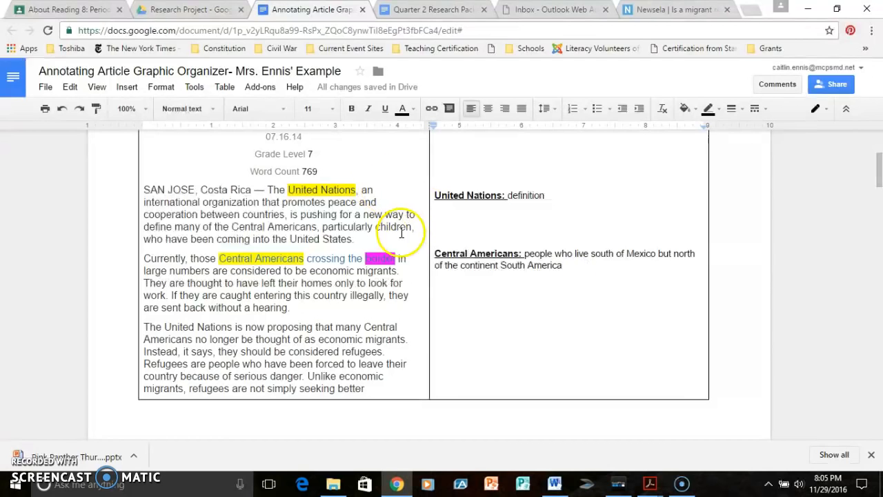
Change the highlight on the word "border" in the article's second paragraph to green.
left_click(368, 256)
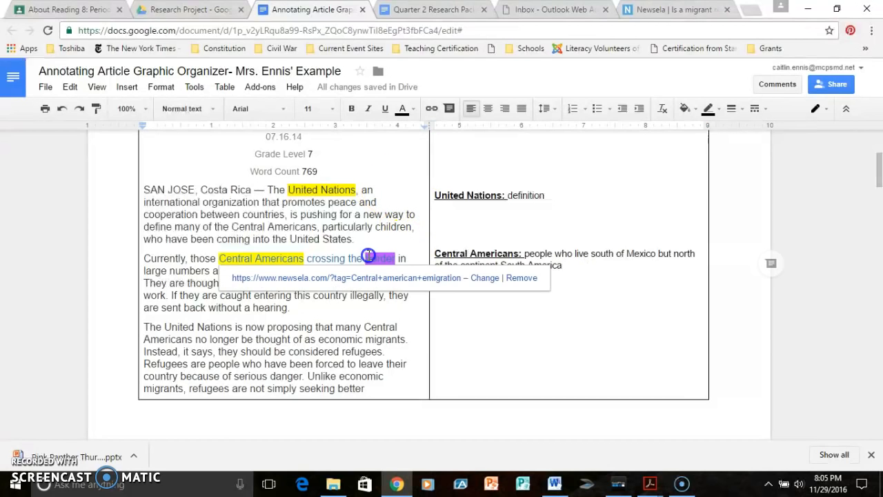
left_click(403, 108)
left_click(455, 186)
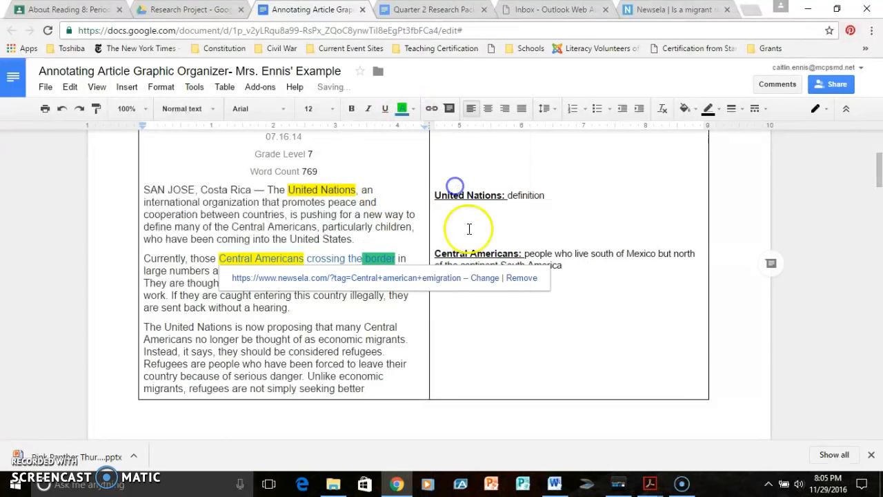
Add the question "Q: What border are they talking about?" below the Central Americans annotation.
left_click(490, 316)
left_click(577, 270)
key("Return")
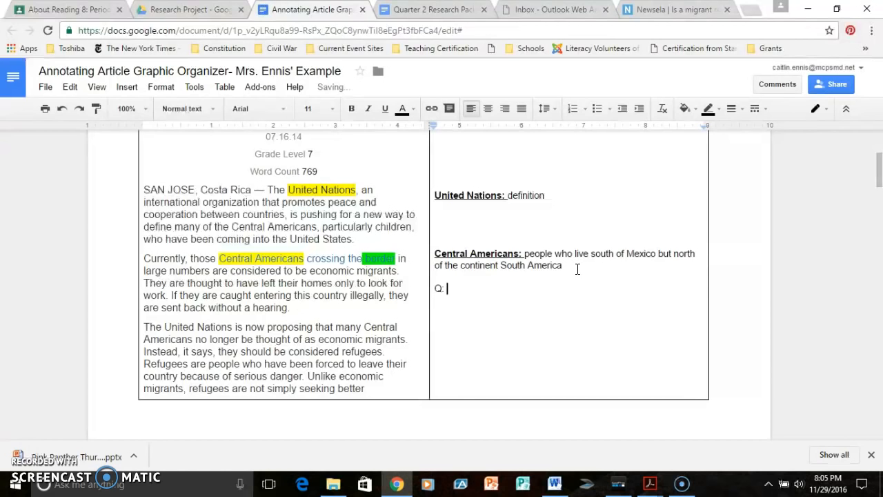
type("W")
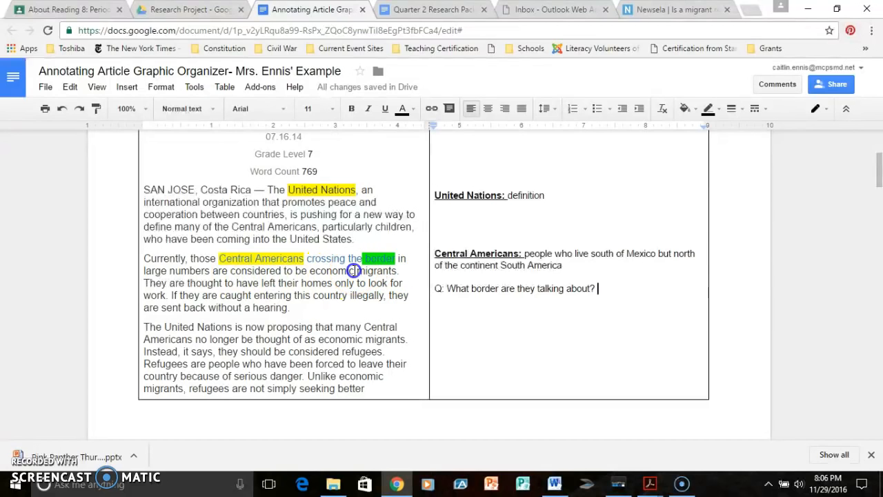
Highlight the word "economic" in the article's second paragraph in yellow.
left_click_drag(354, 271, 314, 272)
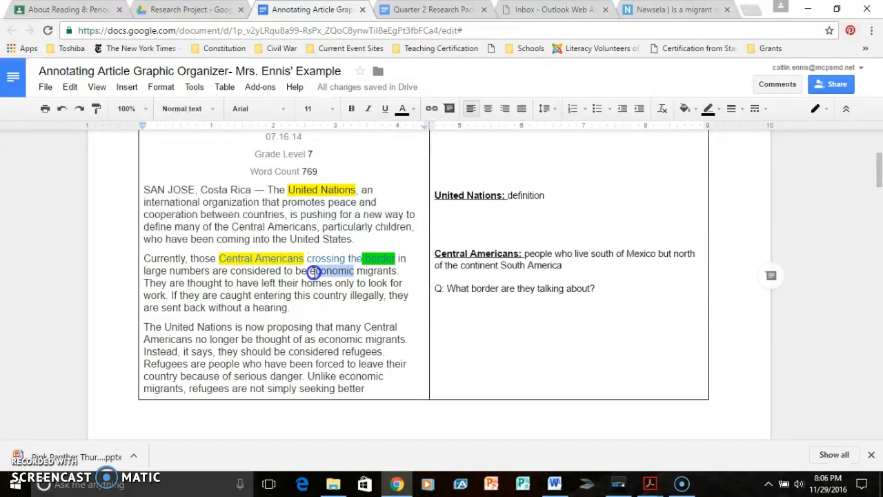
left_click(403, 108)
left_click(481, 136)
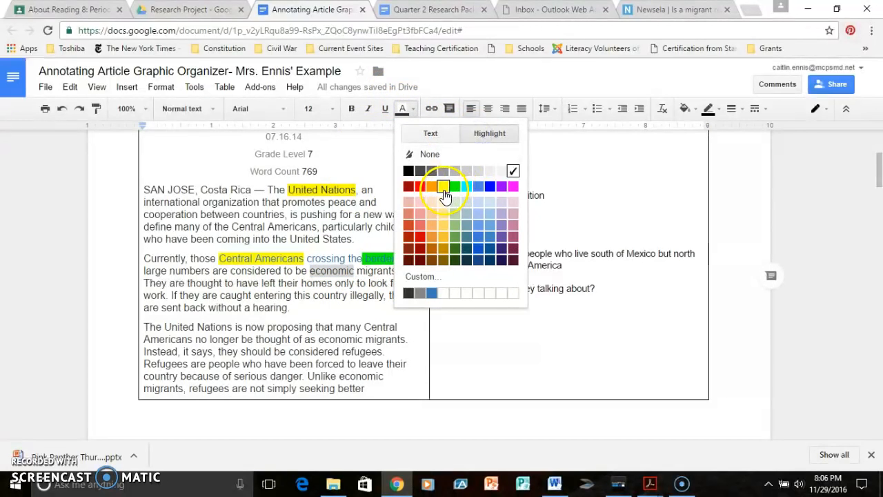
left_click(444, 187)
left_click(362, 284)
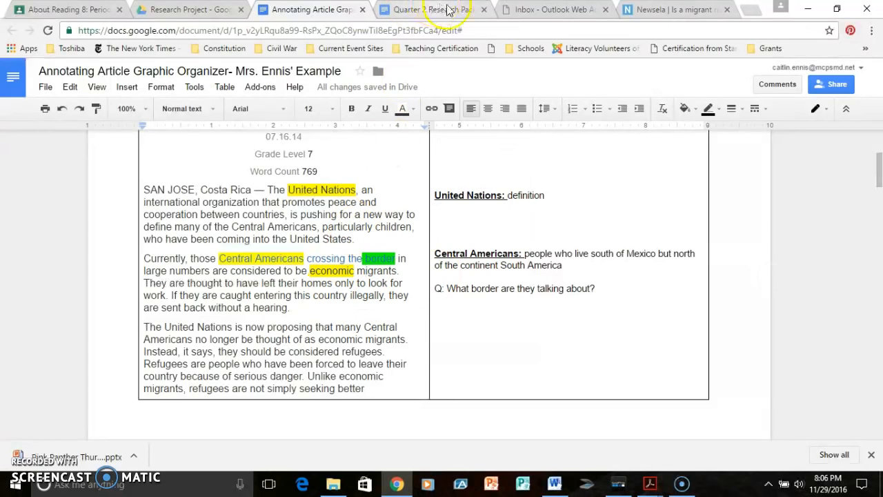
Search Google for "definition of economics" in a new browser tab.
left_click(753, 10)
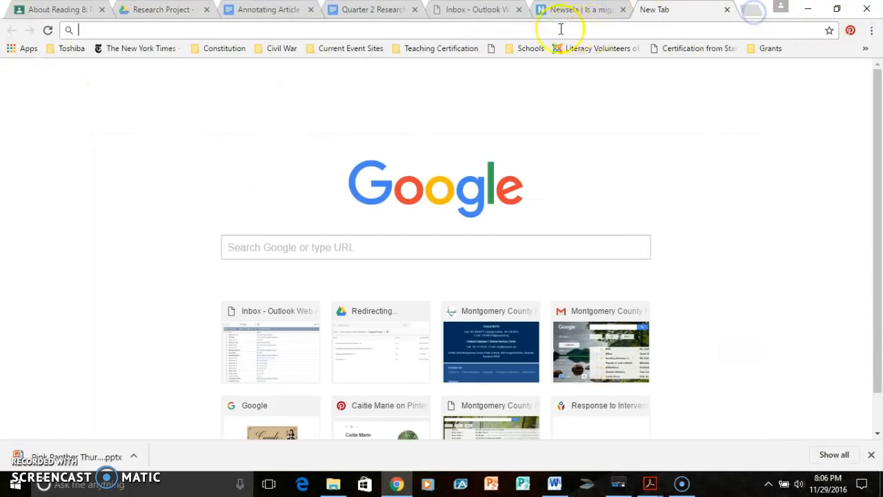
type("e")
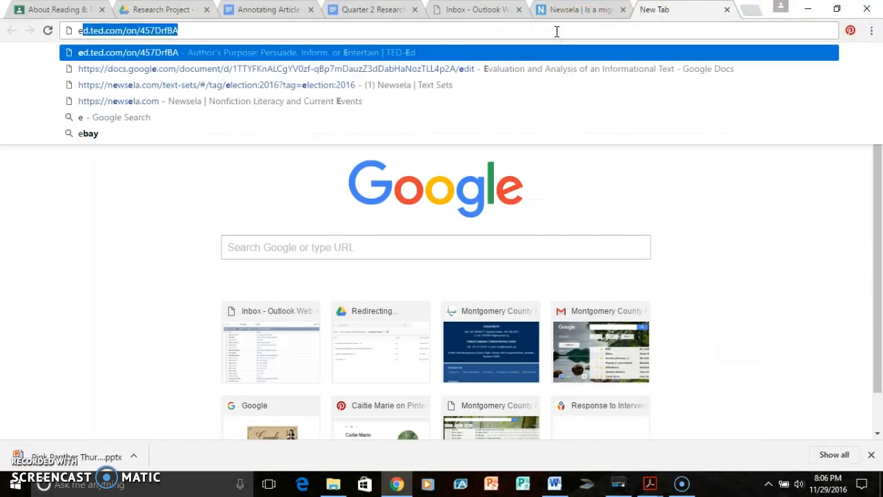
type("c")
key("BackSpace")
key("BackSpace")
type("def")
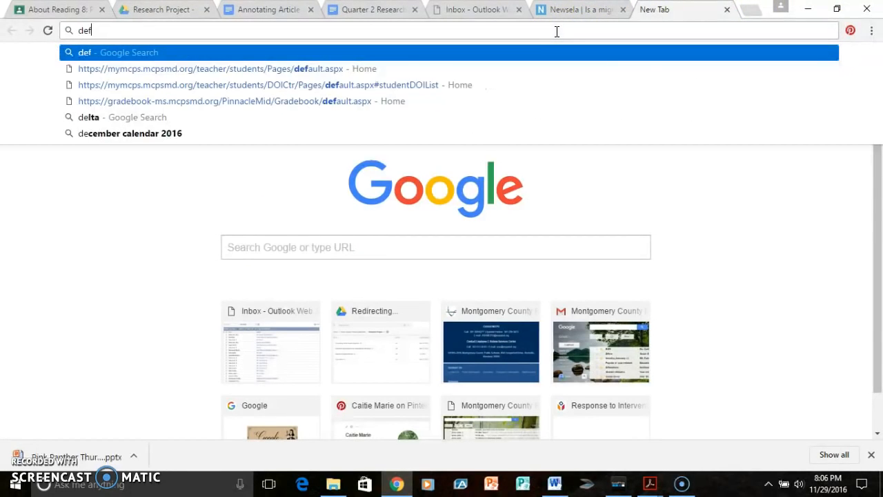
type("inition of e")
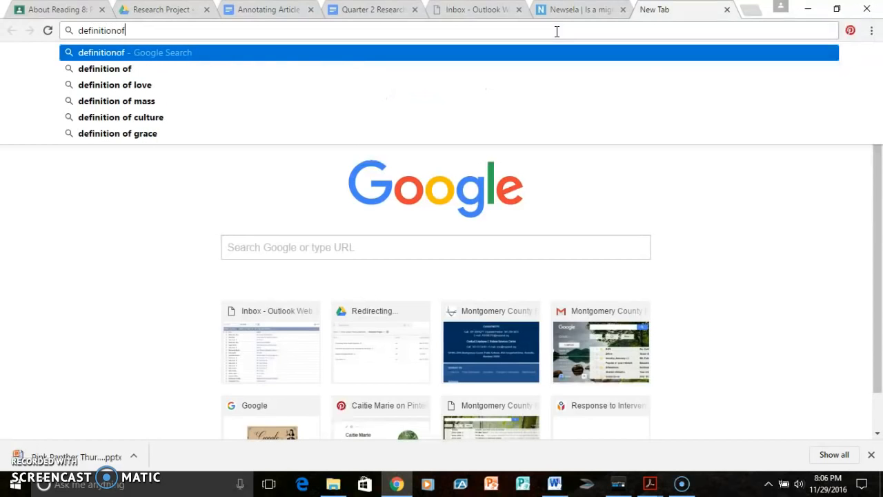
type("co")
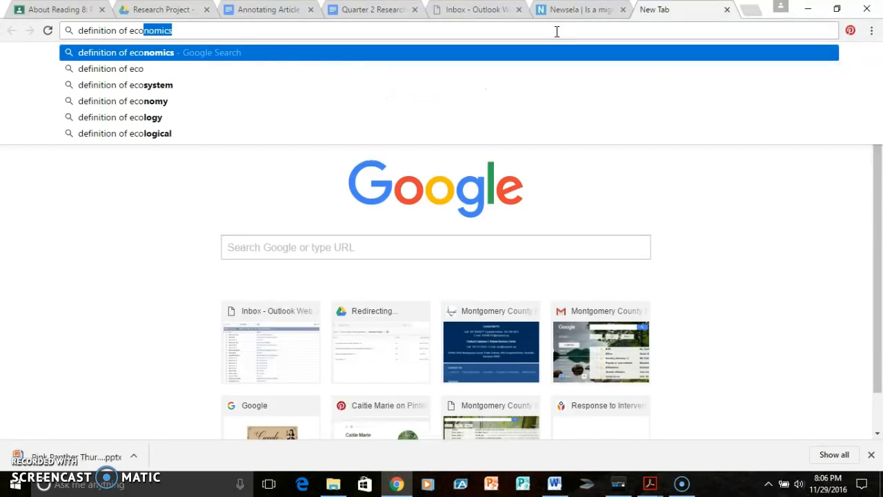
type("nomi")
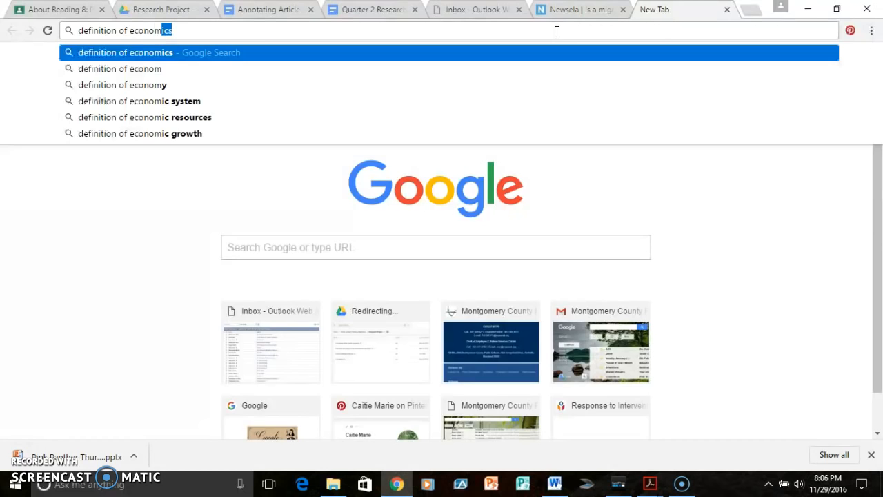
key("Return")
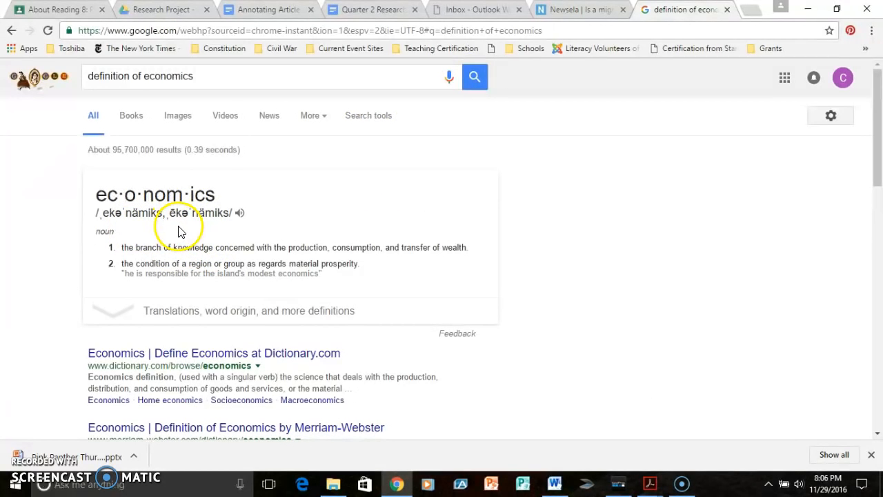
Change the search to "definition of economic" and expand the dictionary entry to see more definitions.
left_click(197, 76)
key("BackSpace")
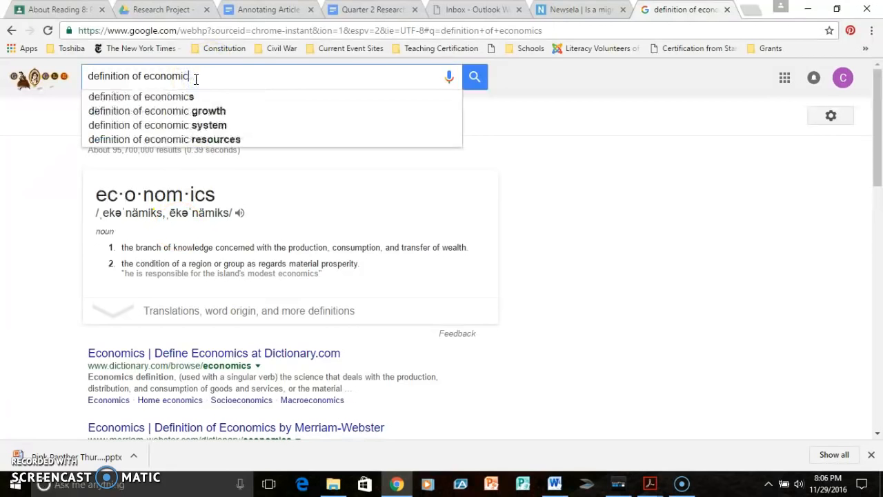
key("Return")
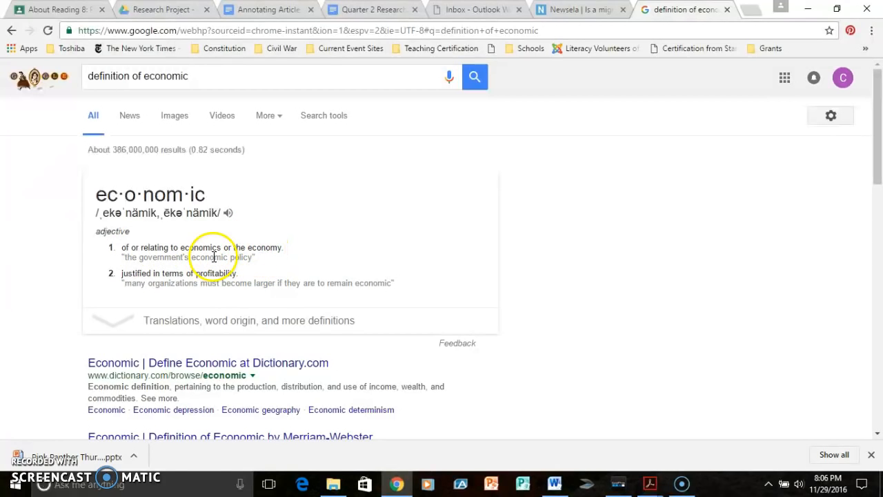
left_click(124, 321)
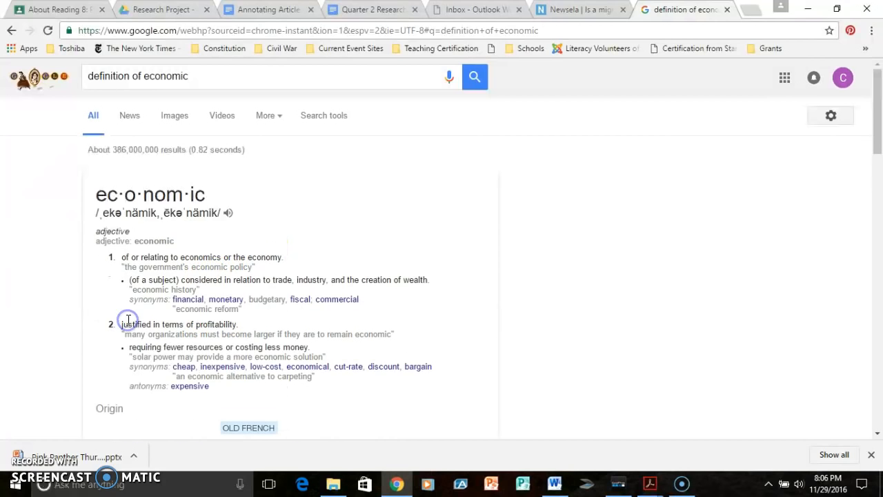
Change the search to "definition of economy" and point out the word "wealth" in the first definition.
left_click(185, 76)
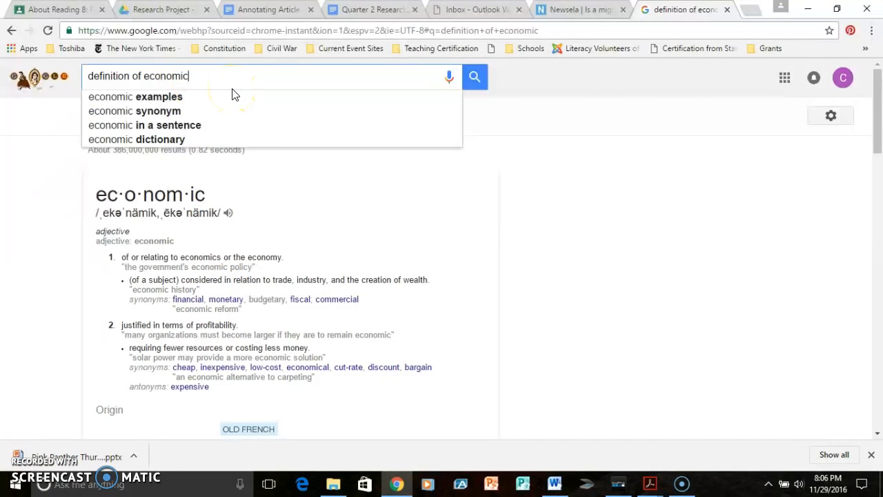
key("BackSpace")
key("BackSpace")
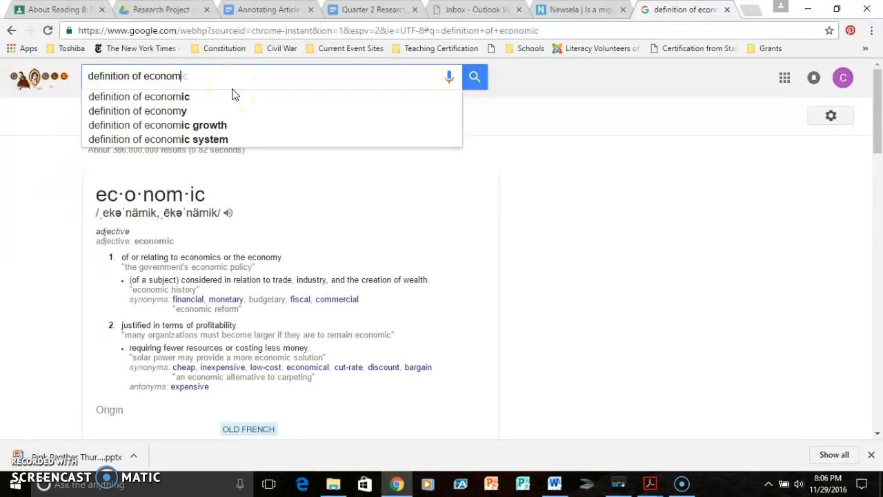
type("y")
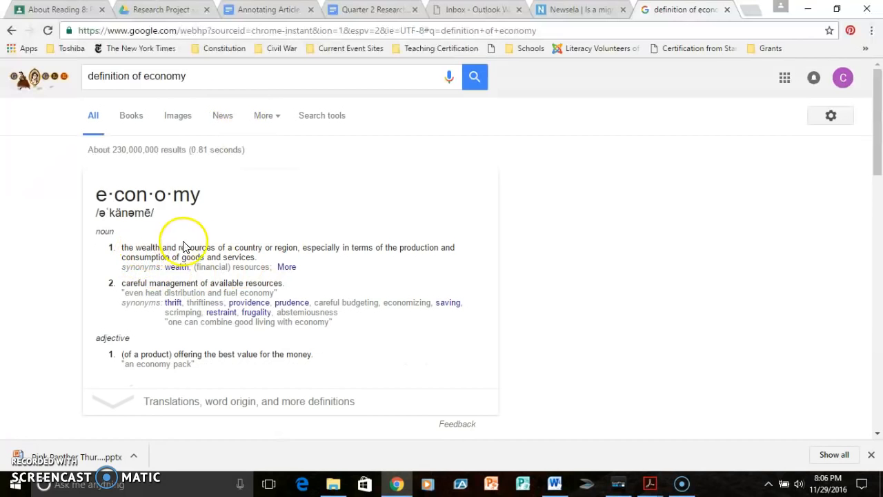
double_click(147, 248)
mouse_move(146, 250)
left_mouse_down()
mouse_move(135, 255)
mouse_move(141, 249)
left_mouse_up()
Return to the graphic organizer document and add the annotation "Economic = money" below the border question.
left_click(68, 9)
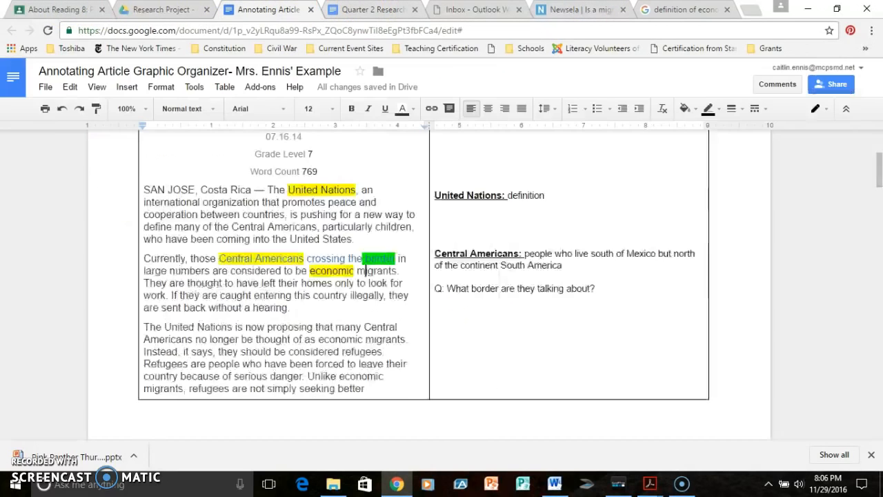
left_click(290, 11)
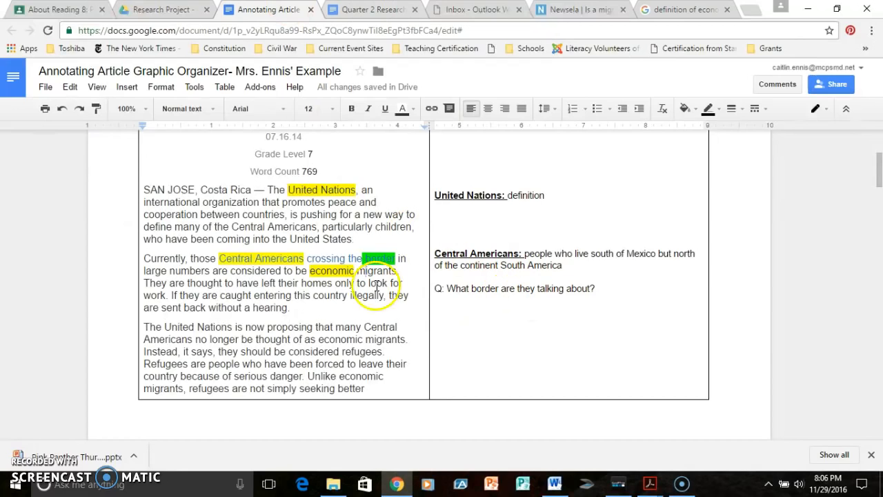
left_click(612, 293)
key("Return")
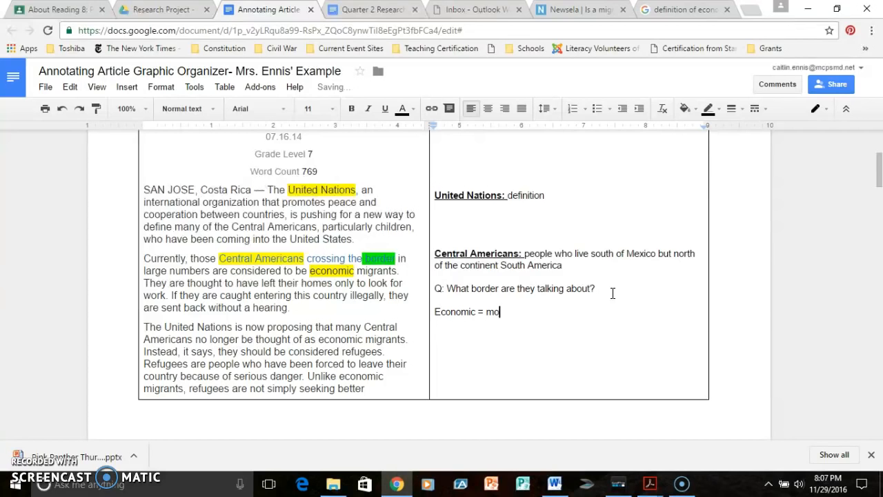
type("Economic = money")
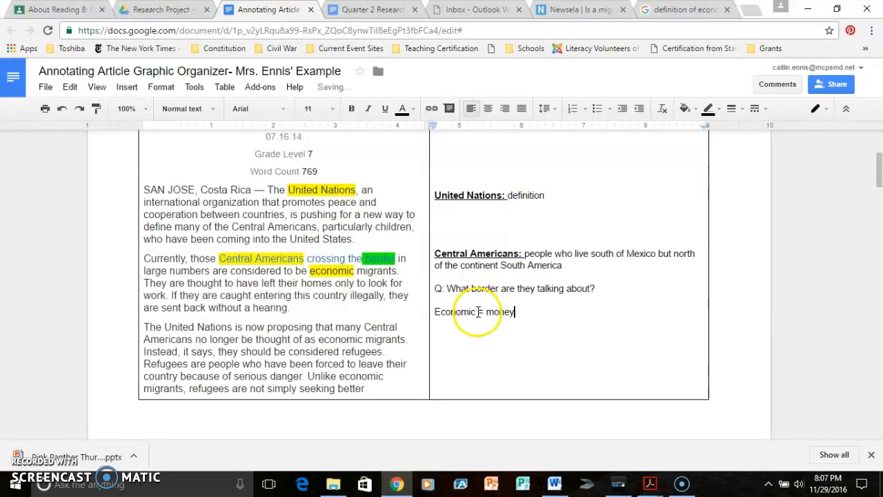
Make the label "Economic" in the new annotation bold and underlined.
left_click_drag(477, 312, 452, 312)
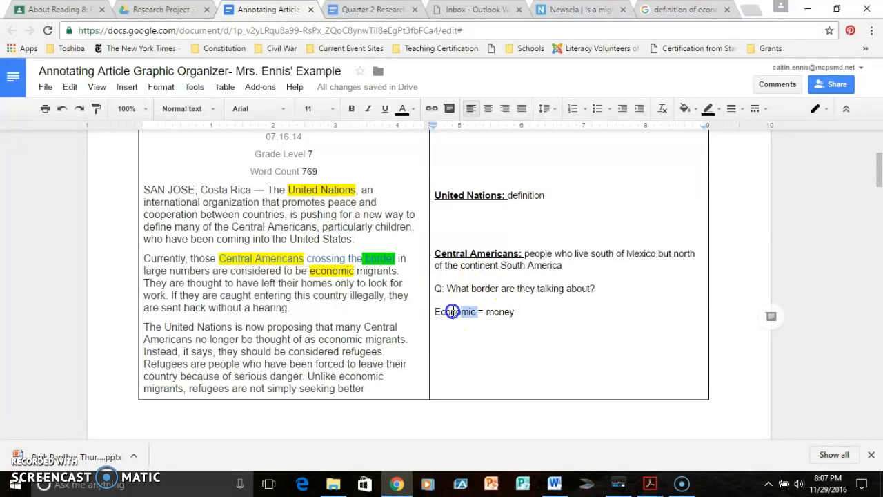
left_click(352, 108)
left_click(385, 108)
left_click(531, 319)
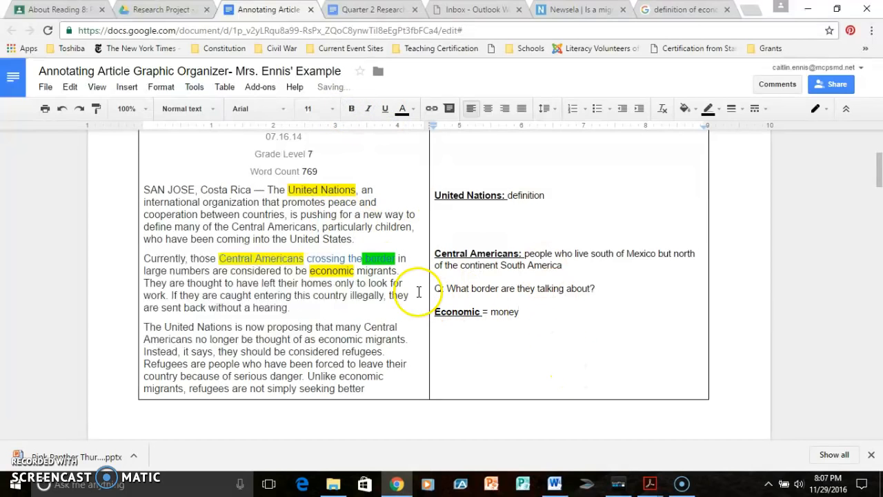
Highlight the word "migrants" after "economic" in the article's second paragraph in yellow.
left_click(386, 273)
left_click_drag(385, 273, 359, 272)
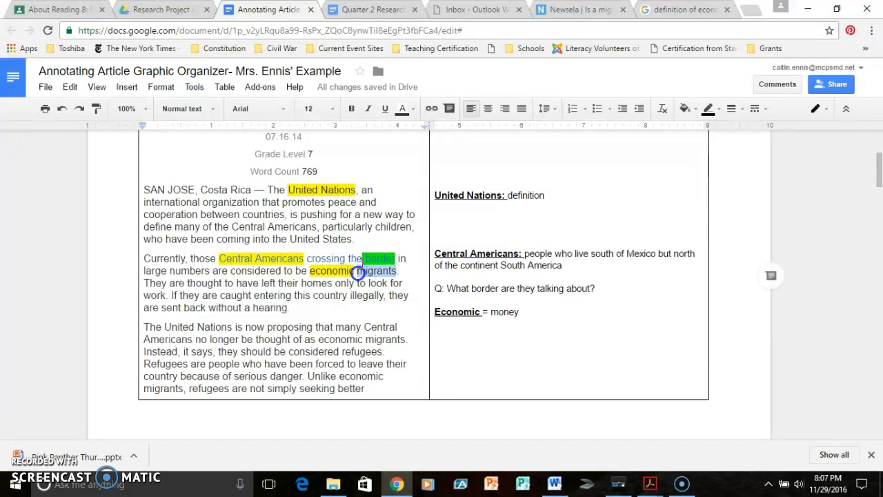
left_click(404, 109)
left_click(490, 133)
left_click(443, 183)
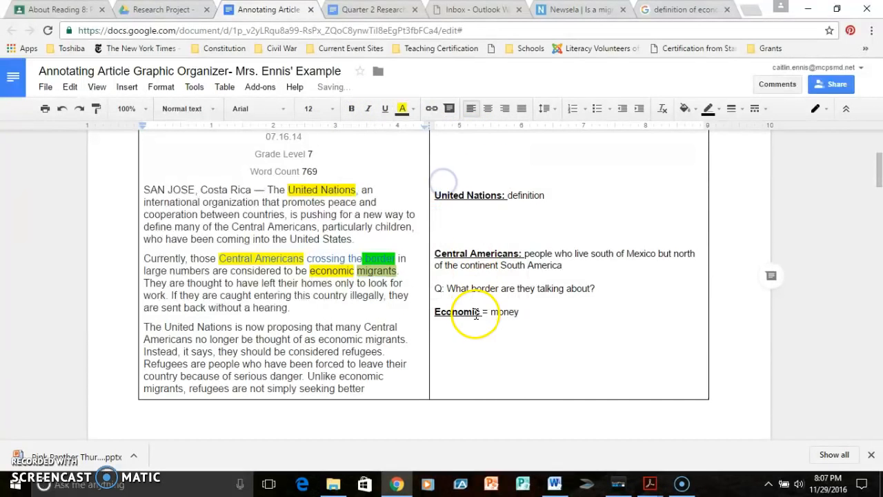
left_click(388, 282)
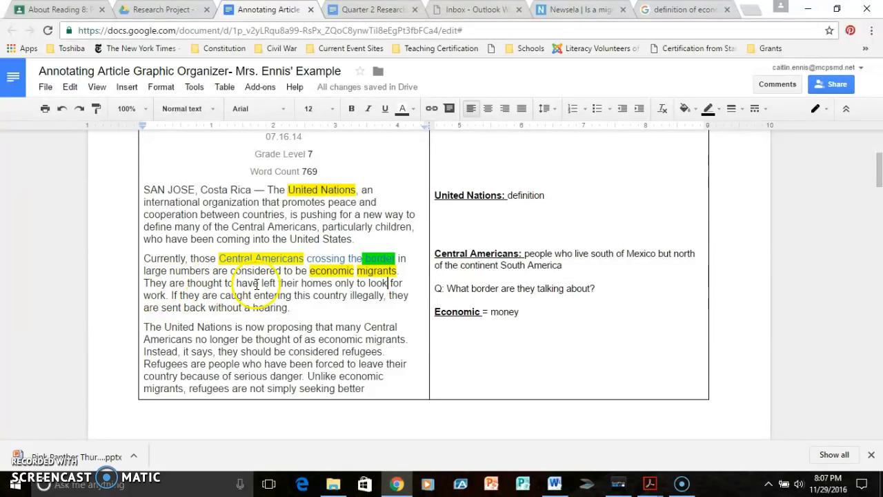
left_click(388, 283)
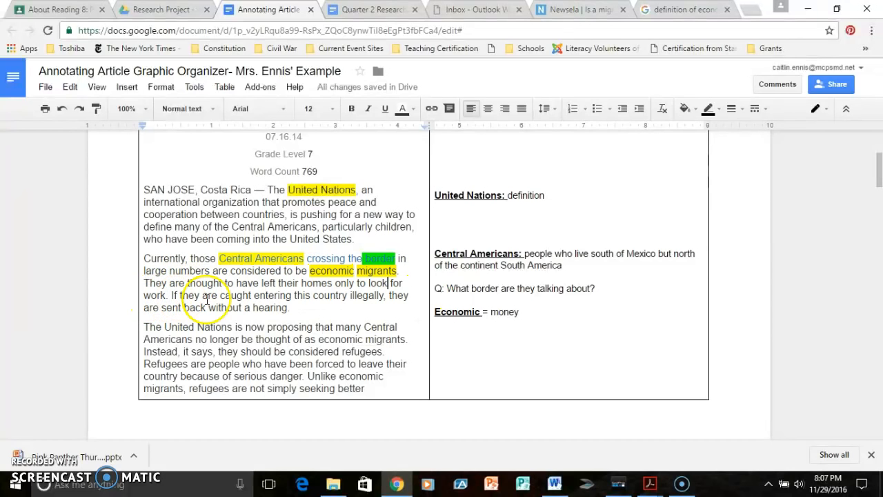
Add the annotation "Migrant- someone who leaves their home to look for work" below the Economic annotation.
left_click(521, 311)
key("Return")
key("Return")
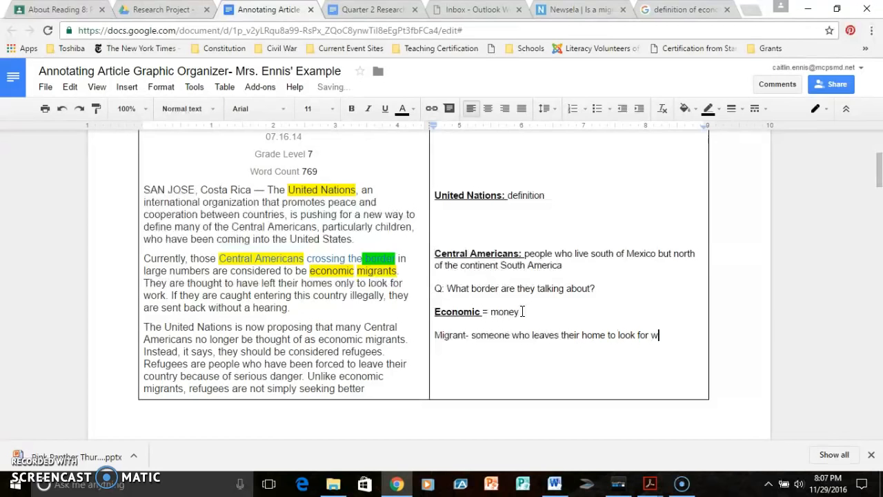
Make only the label "Migrant" in its annotation bold and underlined.
left_click_drag(464, 336, 429, 338)
left_click(457, 339)
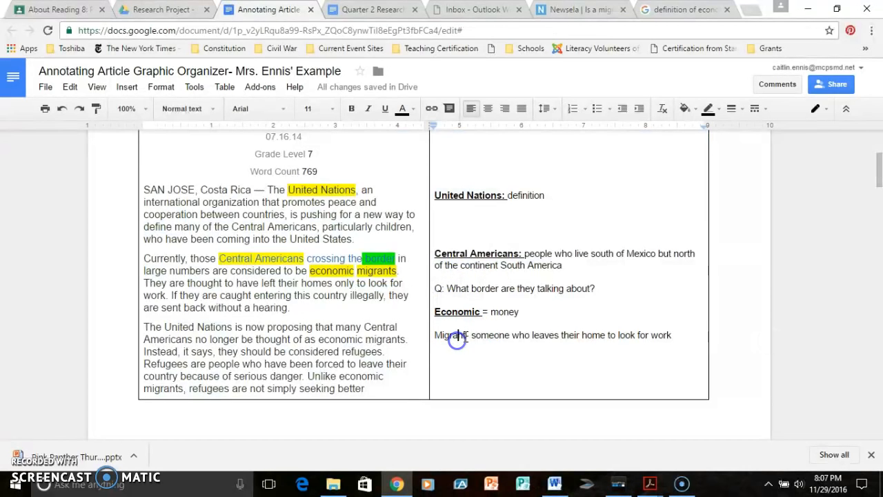
double_click(447, 335)
left_click(385, 108)
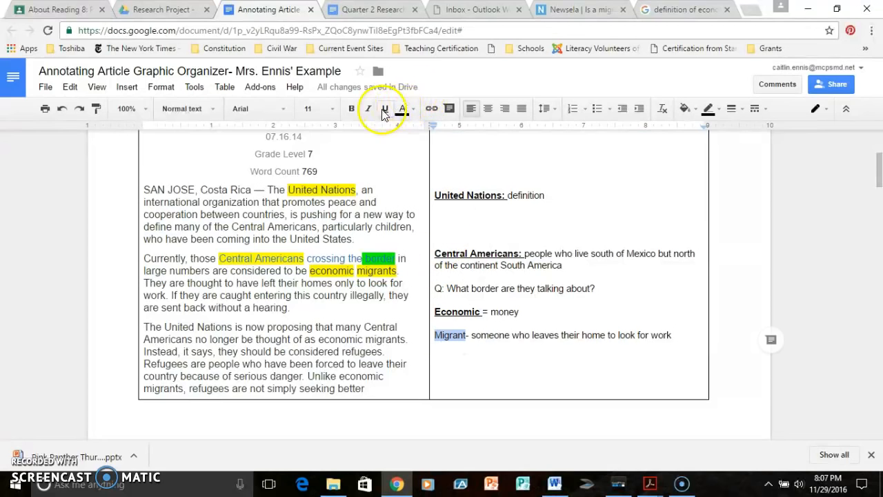
left_click(352, 109)
left_click(525, 338)
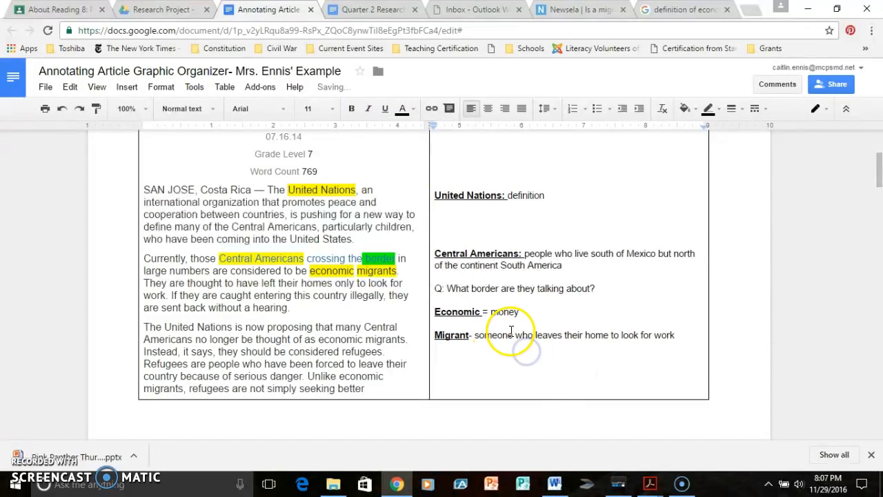
Remove the extra blank lines between the United Nations and Central Americans annotations to close up the gap.
left_click(466, 233)
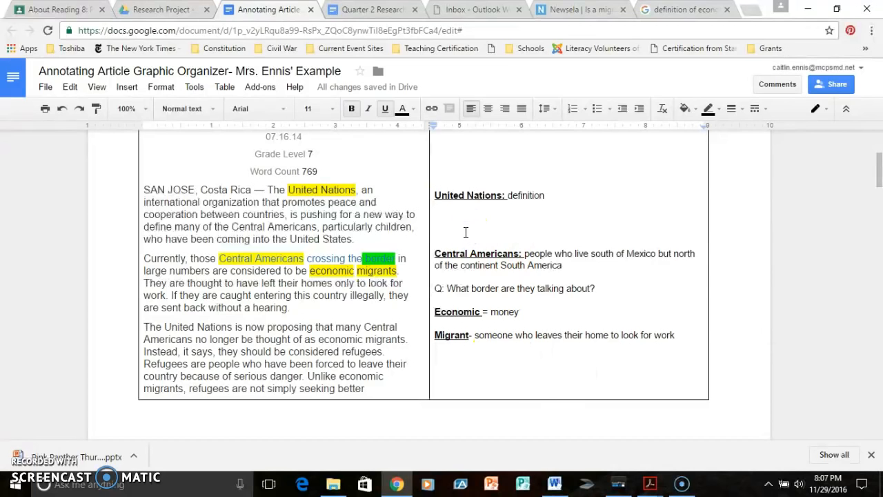
key("BackSpace")
key("BackSpace")
left_click(478, 272)
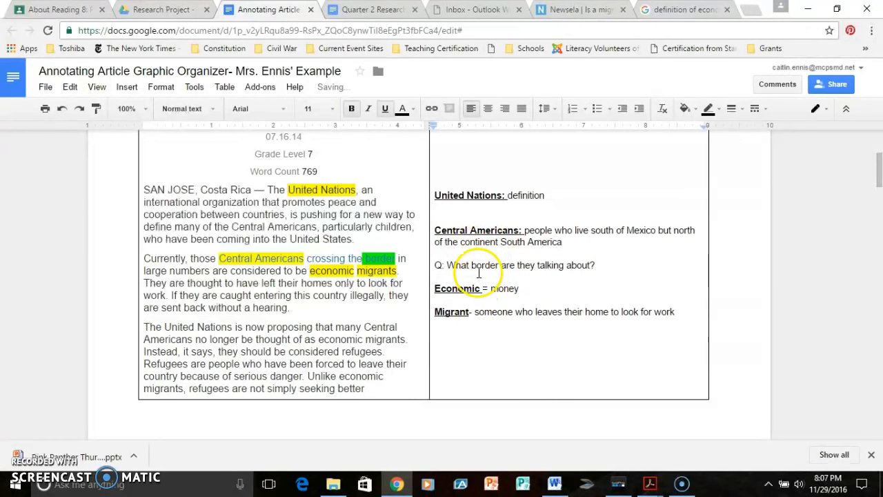
left_click(481, 267)
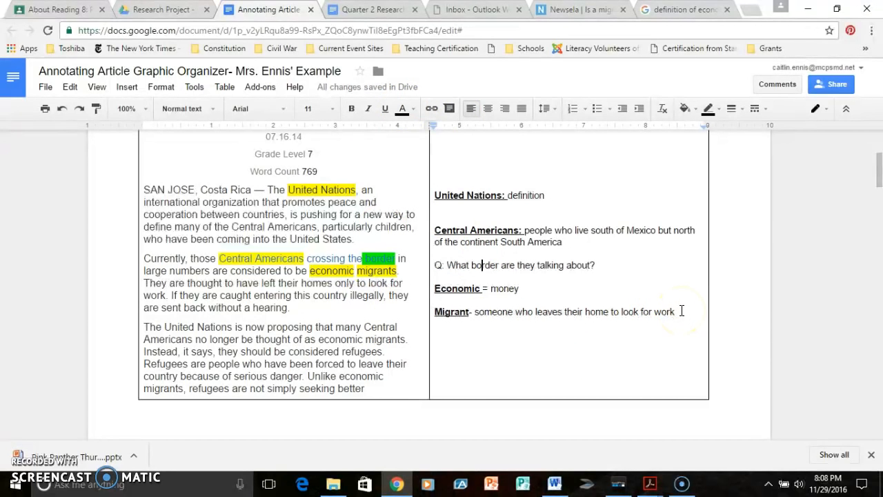
Start a new annotation below the Migrant definition with the label "C:".
key("Return")
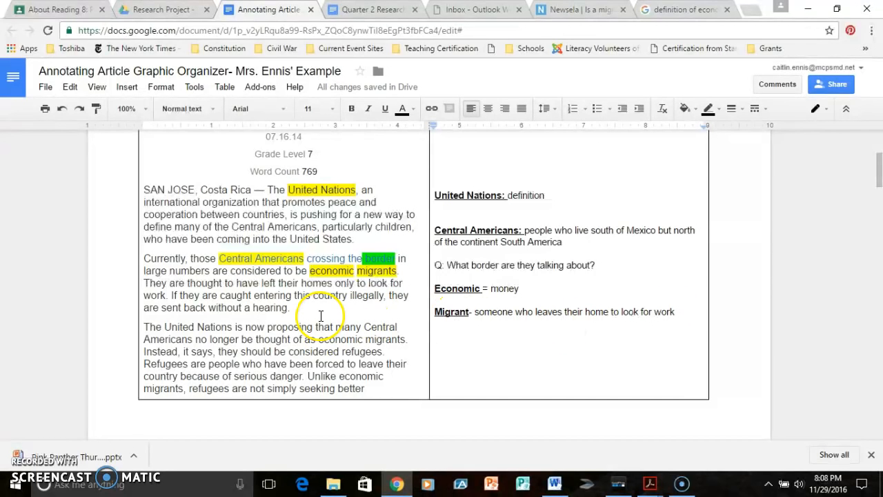
left_click(283, 311)
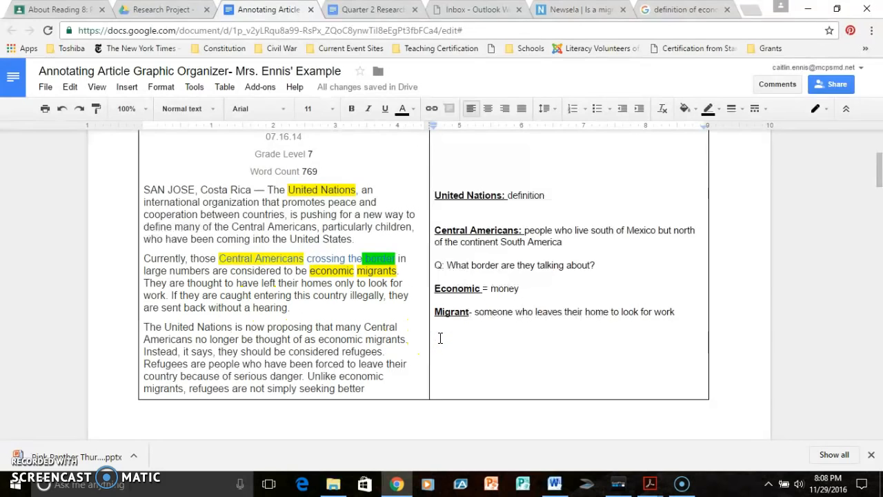
type("Q")
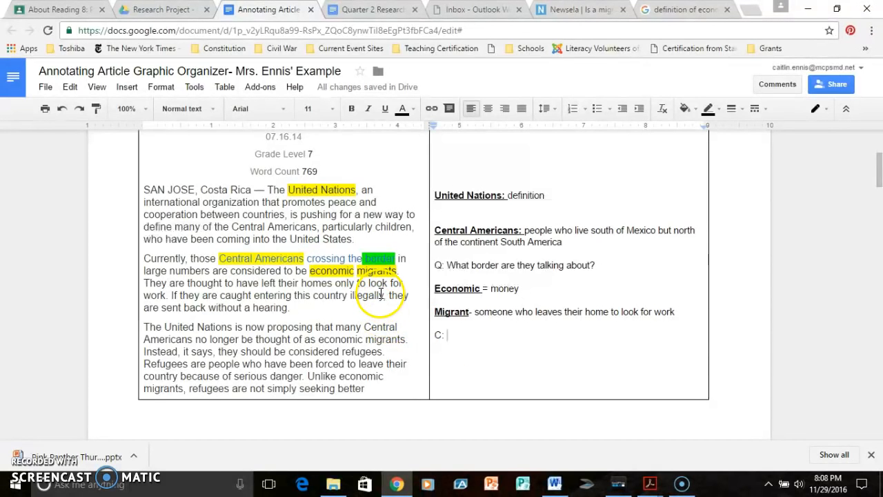
Highlight the phrase "sent back without a hearing" at the end of the article's second paragraph in cyan.
double_click(356, 297)
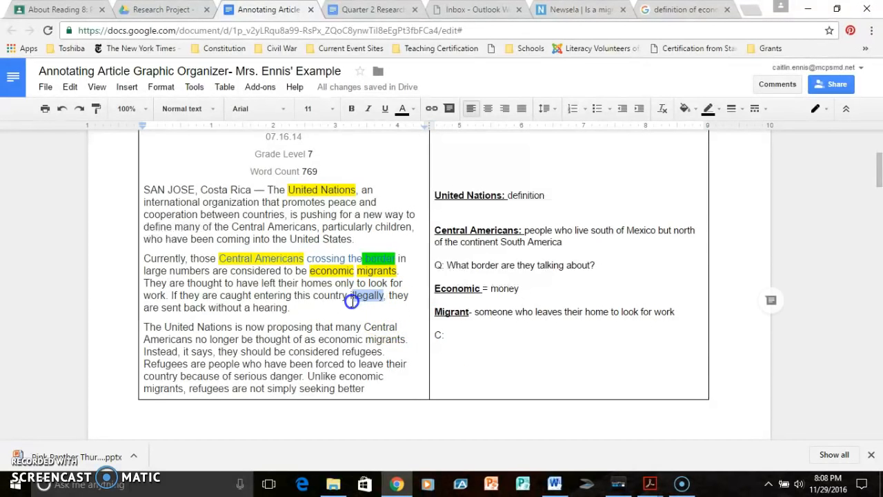
left_click(273, 307)
left_click_drag(288, 307, 163, 314)
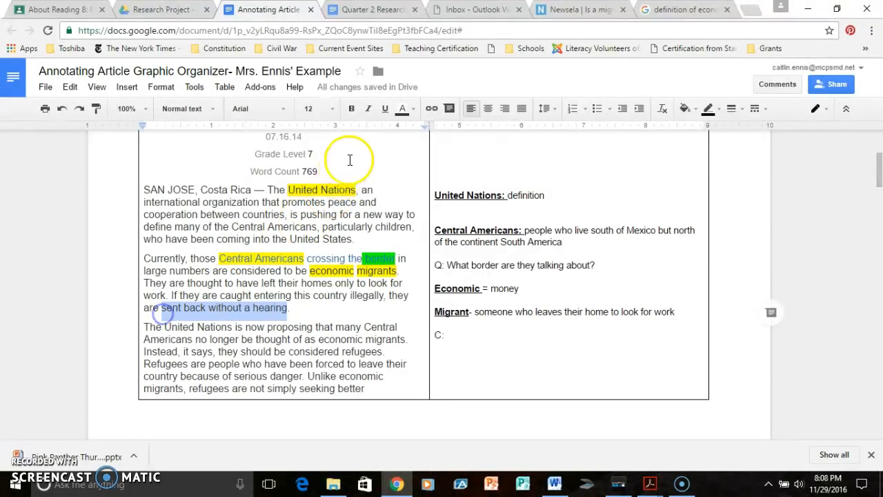
left_click(404, 109)
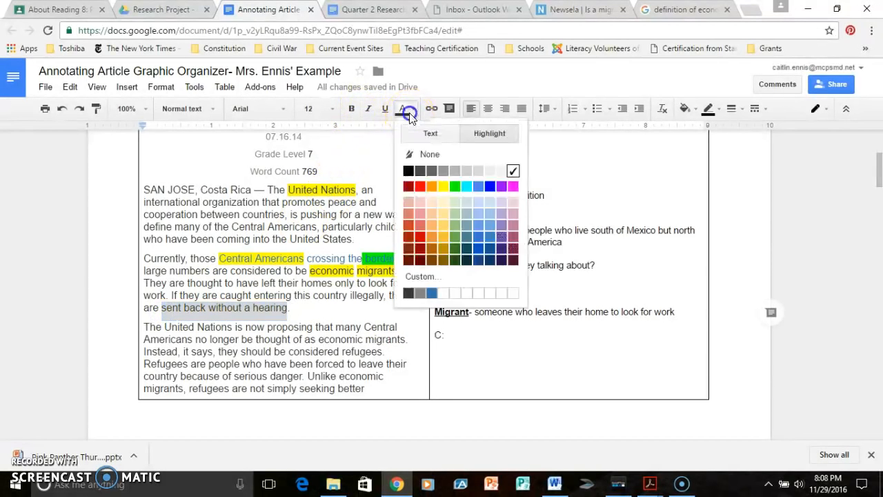
left_click(468, 187)
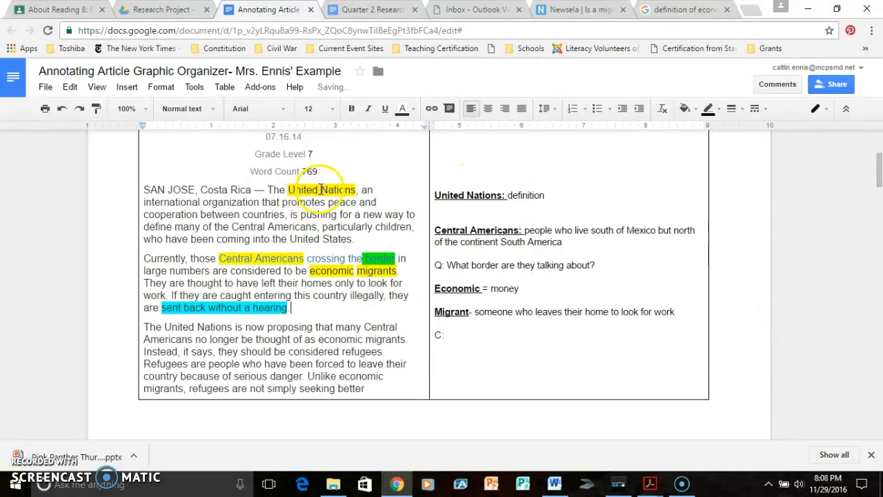
Add the color-key entry "Key words" at the start of the Annotations column and highlight it in yellow.
scroll(370, 209, "up", 3)
scroll(371, 212, "down", 2)
left_click(446, 168)
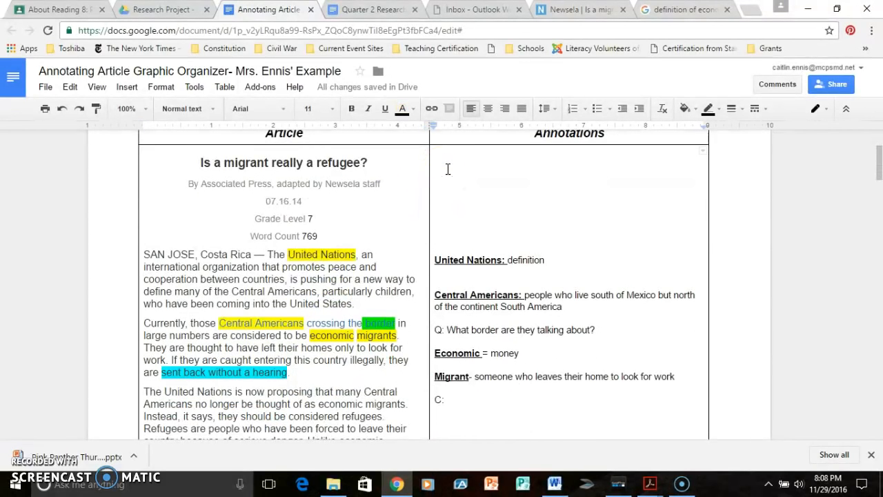
left_click(444, 153)
type("Key words")
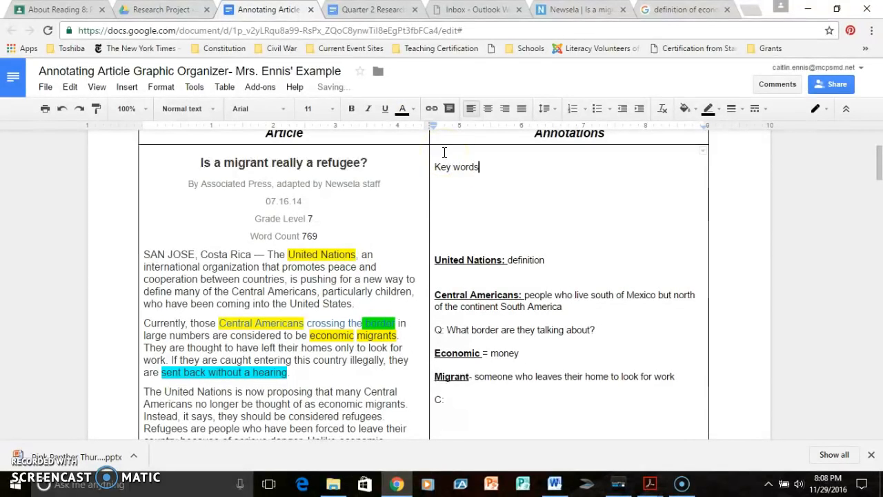
left_click_drag(477, 167, 436, 171)
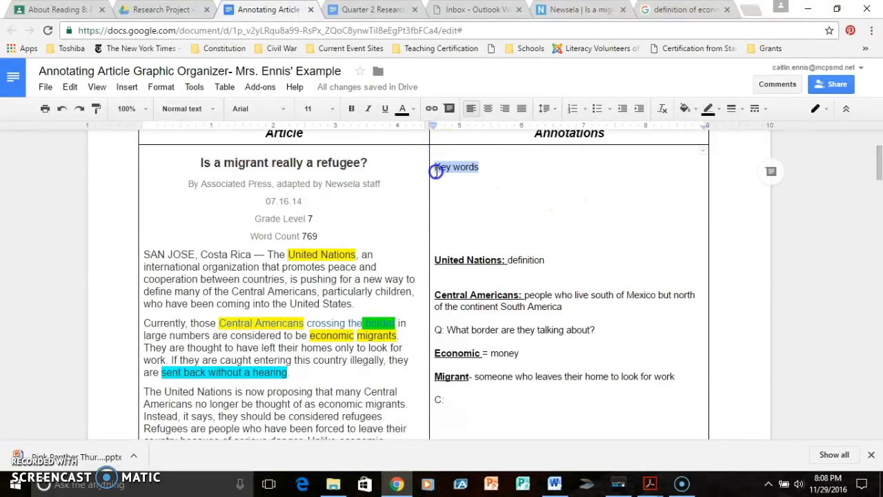
left_click(403, 110)
left_click(488, 133)
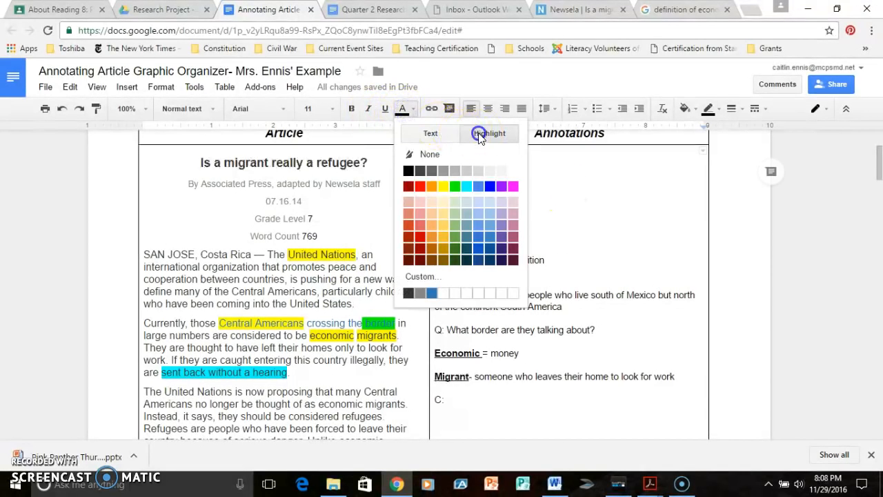
left_click(442, 187)
left_click(480, 168)
Add the entry "Questions" below "Key words" in the color key and highlight it in green.
key("Return")
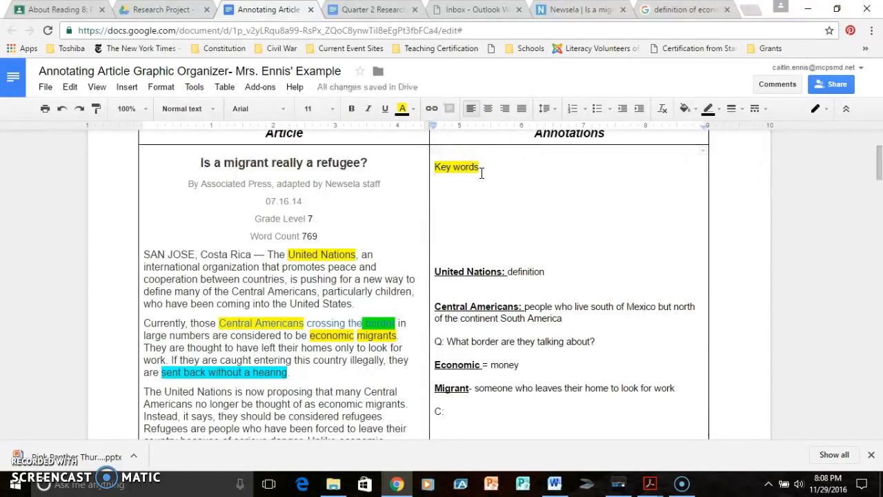
type("Questions")
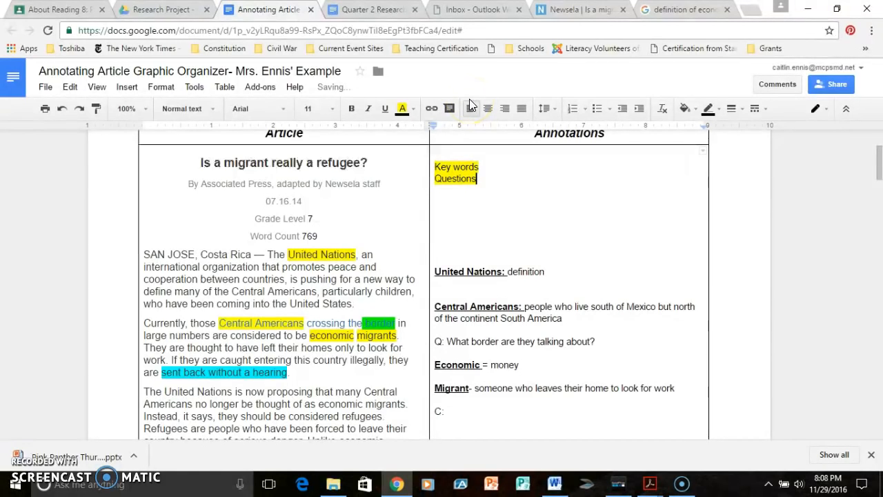
left_click_drag(476, 179, 429, 179)
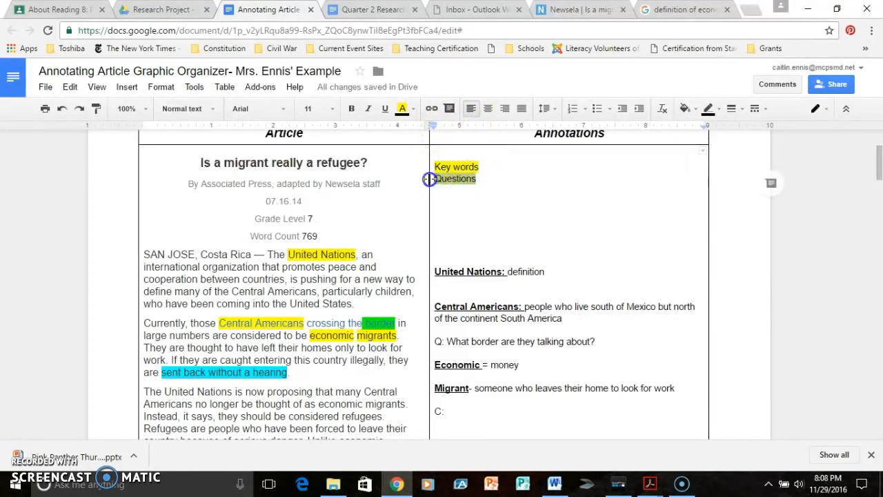
left_click(413, 108)
left_click(458, 186)
left_click(482, 179)
Add the entry "Connections" below "Questions" in the color key and highlight it in cyan.
key("Return")
type("Connections")
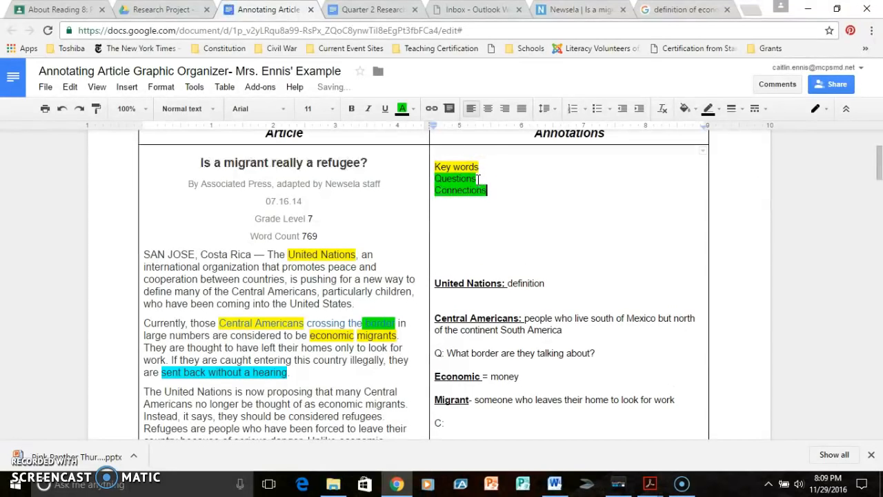
mouse_move(488, 191)
left_mouse_down()
mouse_move(430, 189)
mouse_move(408, 118)
mouse_move(430, 184)
mouse_move(486, 196)
left_mouse_up()
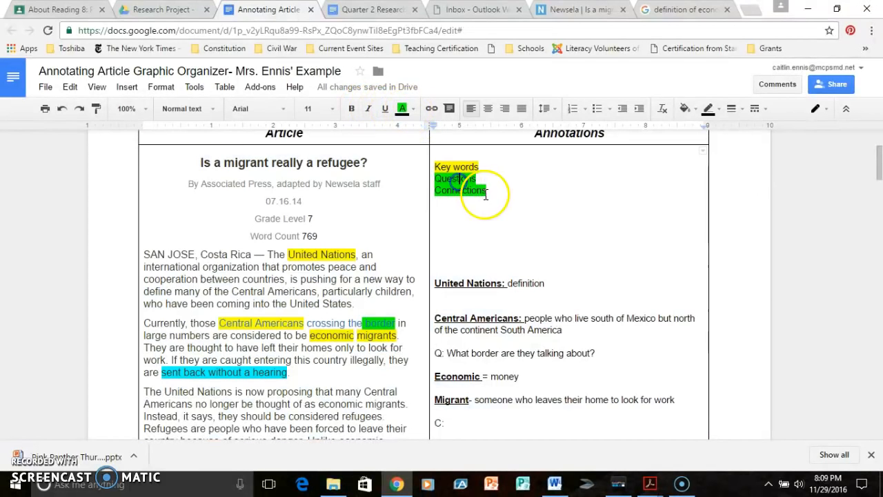
left_click(434, 192)
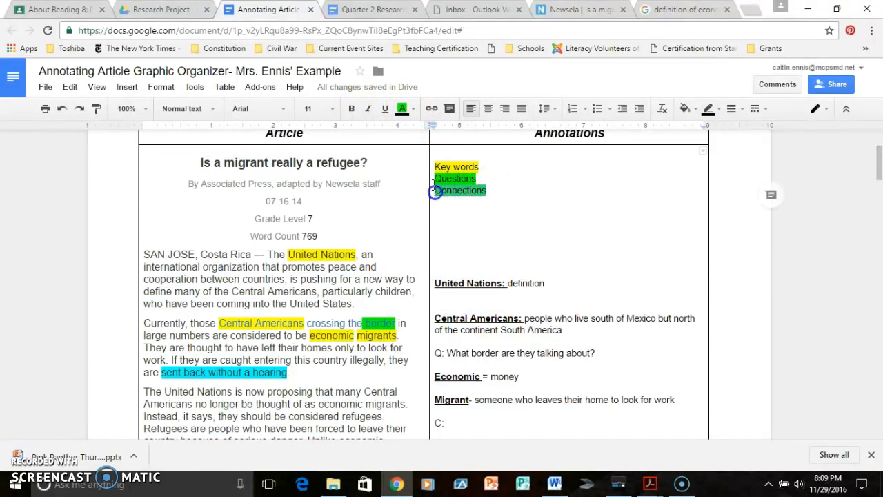
left_click(404, 109)
left_click(466, 184)
left_click(498, 223)
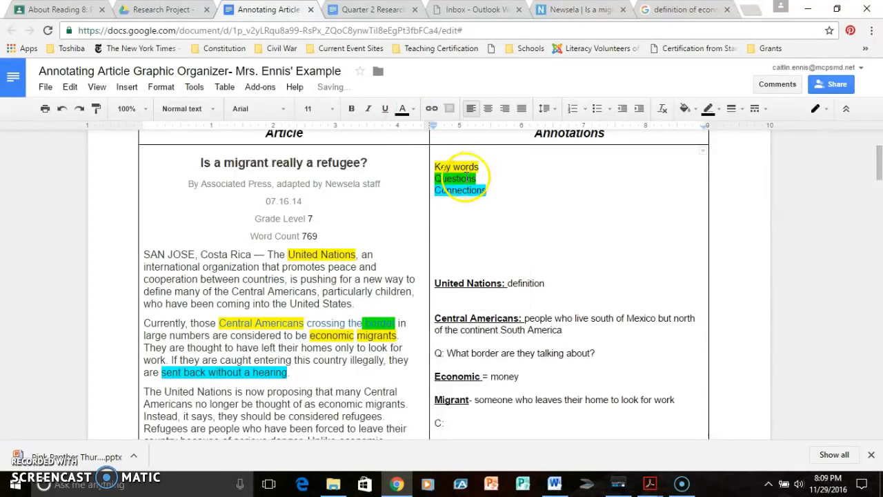
Begin the text after "C:" with "When I was in high school I worked with a friend".
scroll(488, 290, "down", 1)
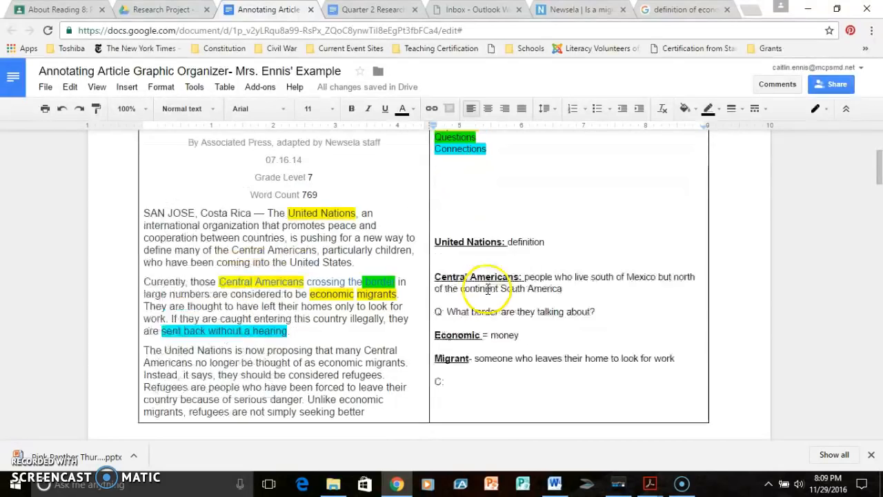
scroll(488, 290, "up", 2)
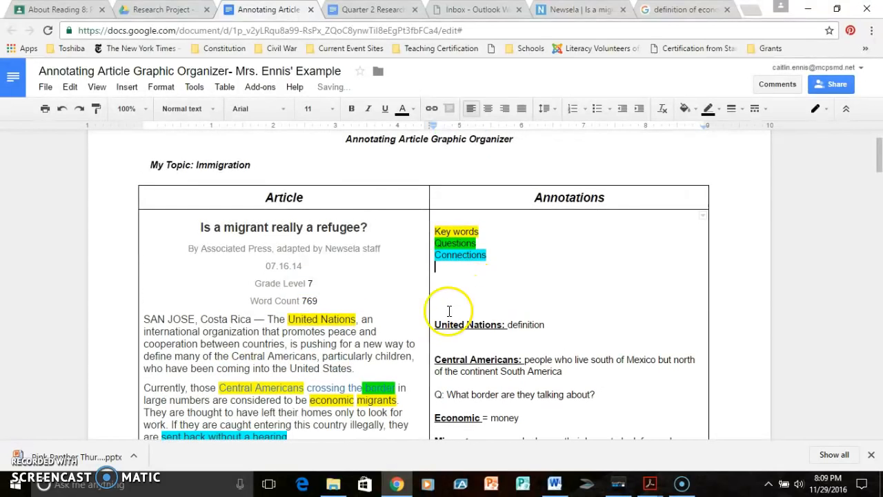
scroll(518, 349, "down", 2)
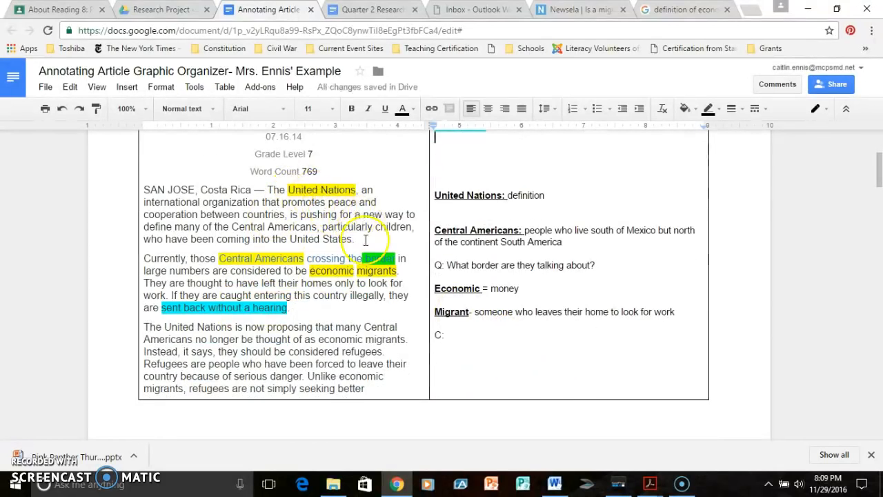
scroll(452, 310, "down", 1)
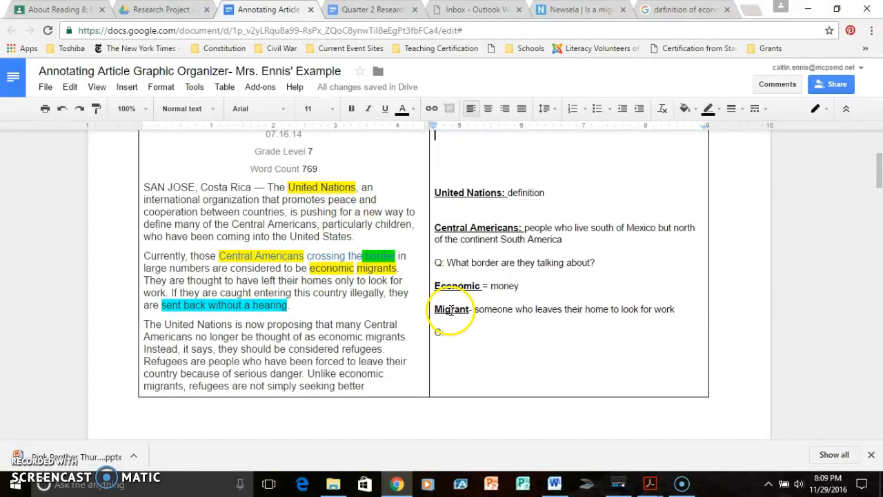
scroll(452, 310, "down", 1)
left_click(450, 270)
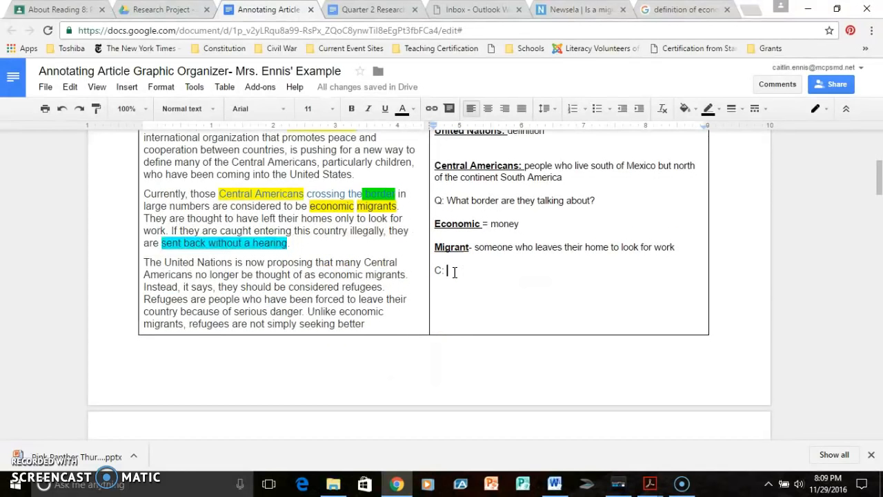
type("When I was in high school I worked with a fr")
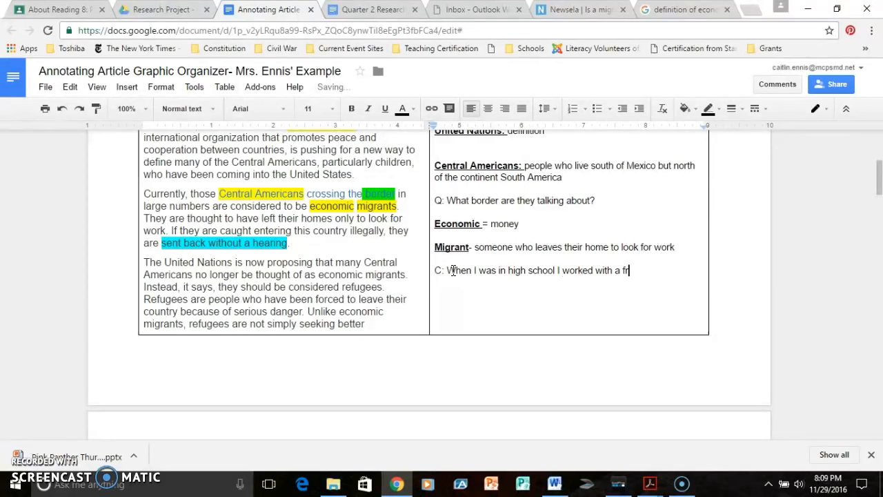
Continue with "who was an illegal migrant." and a sentence saying her parents brought her to the USA at 6, not really knowing what was going on.
type("was")
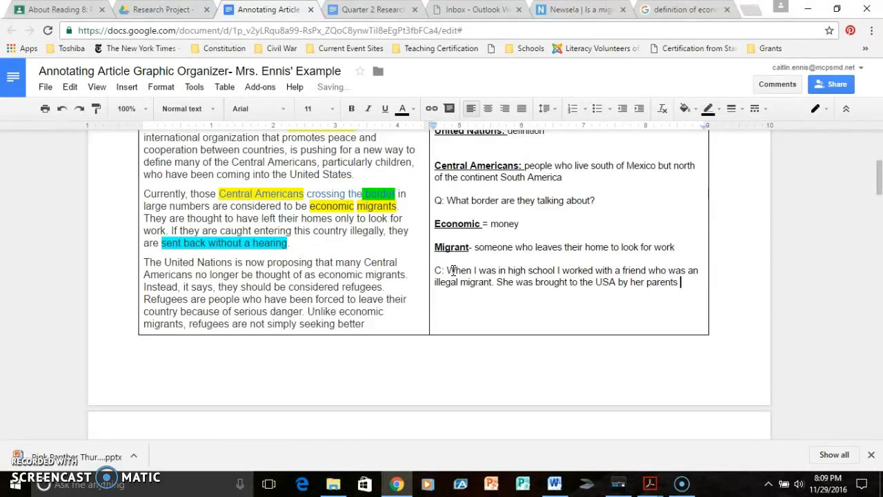
type("6 and she didn't real")
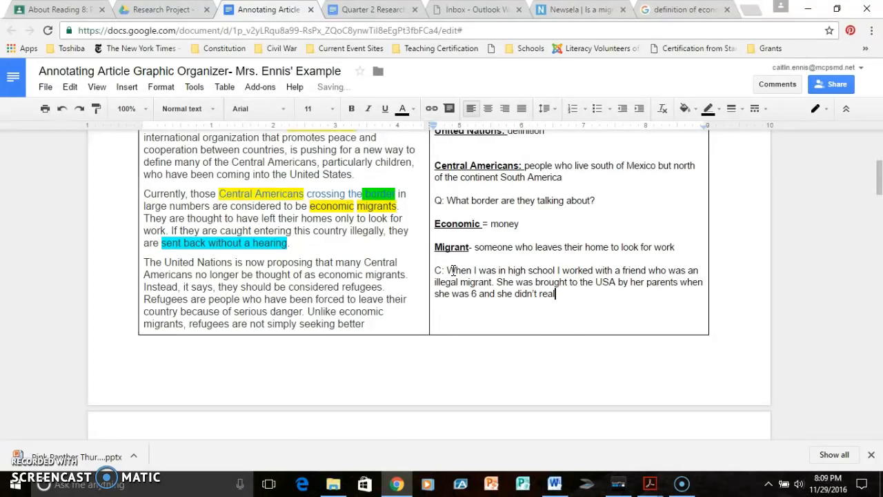
type("was going on.")
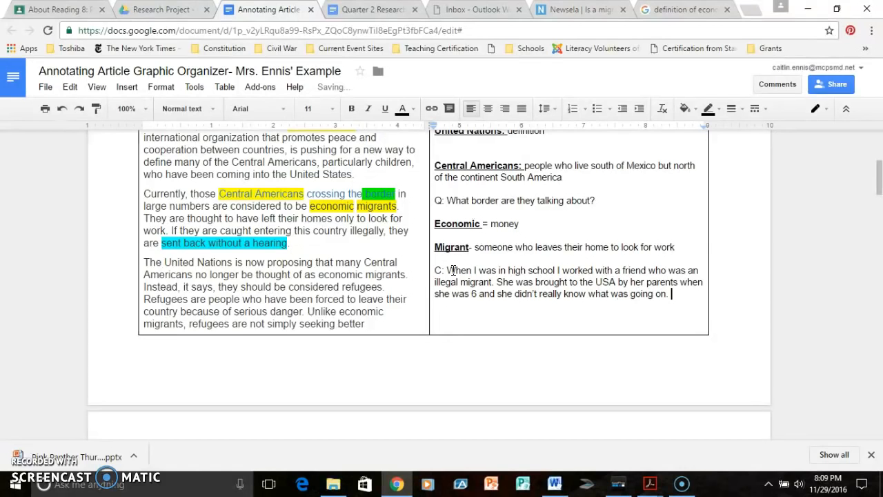
Continue the connection with "However, when we were applying to colleges she couldn't Federal funding", leaving off the final period.
type("ver, when we were ap")
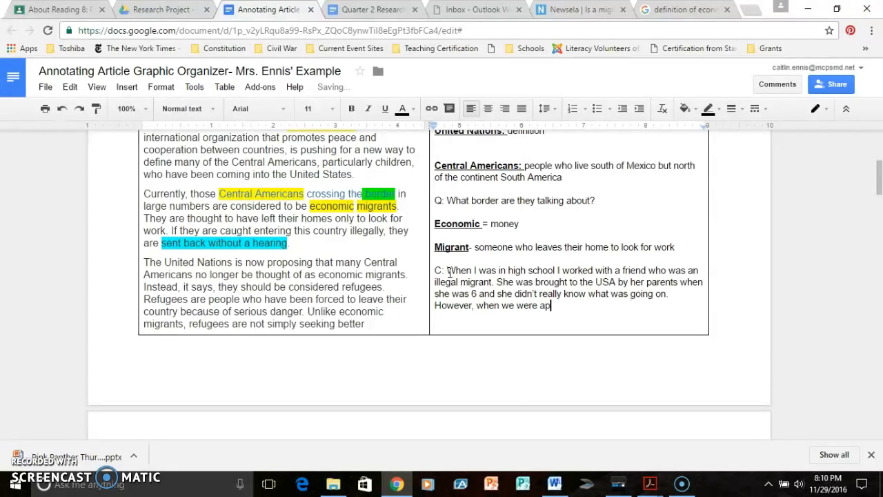
type("plying to colleges she")
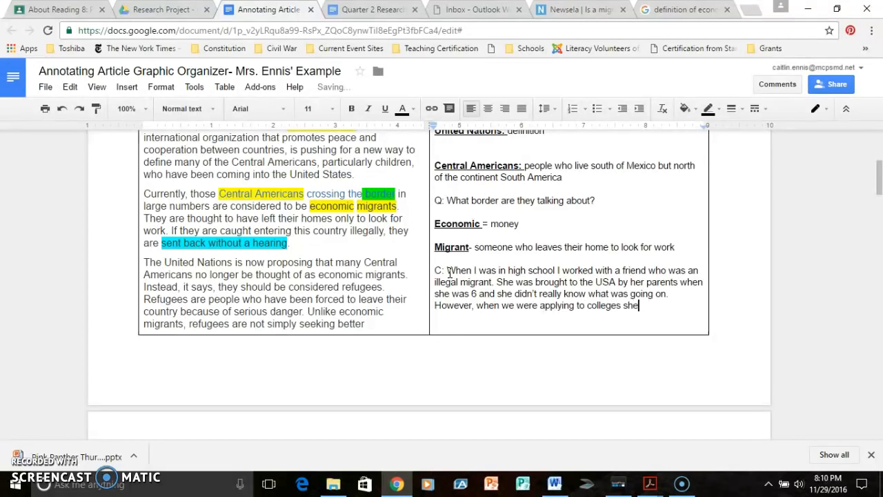
type("de")
key("BackSpace")
key("BackSpace")
type("Federal funding.")
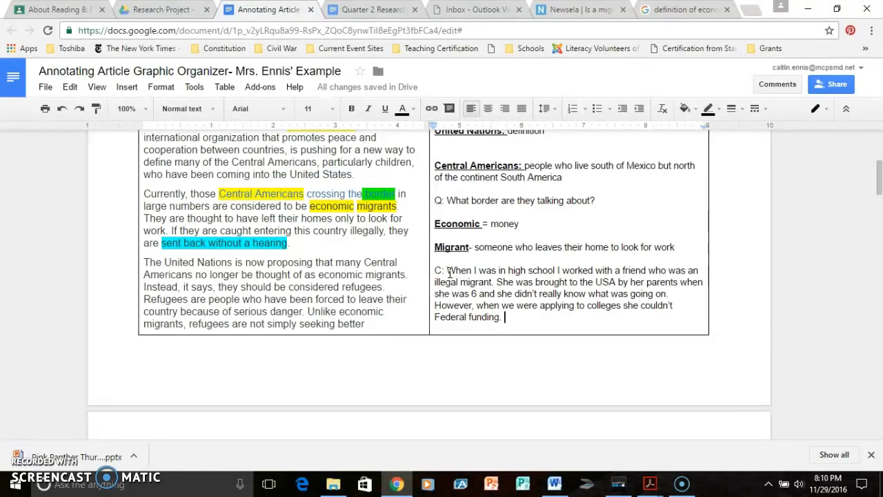
key("BackSpace")
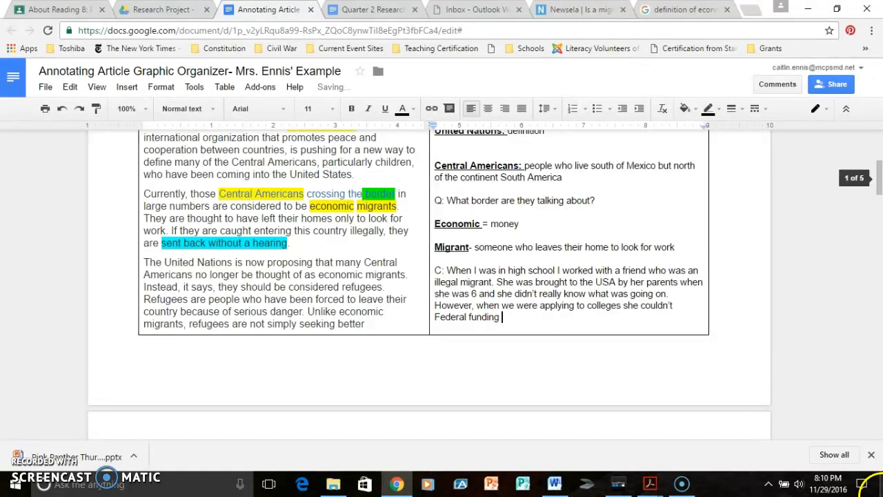
Insert "recieve" before "Federal funding" and end the sentence with "for college because she was not a citizen.".
left_click(683, 305)
type("recieve")
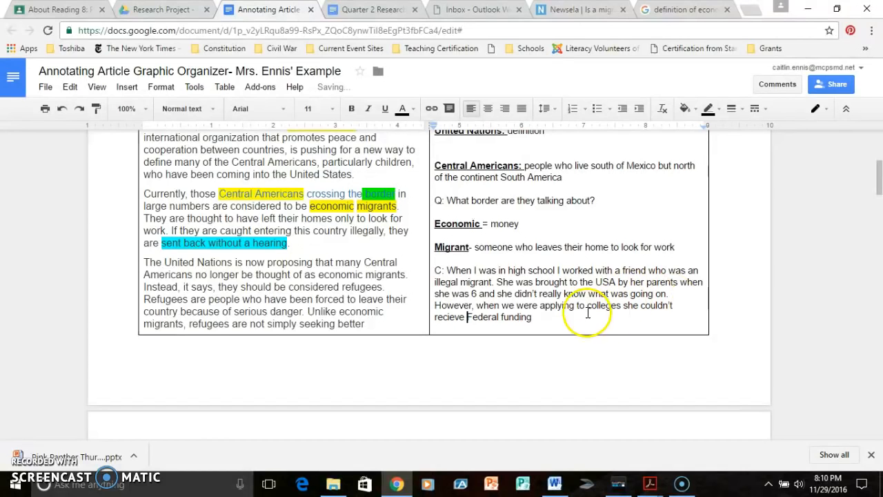
left_click(548, 317)
type("for college because she was not a")
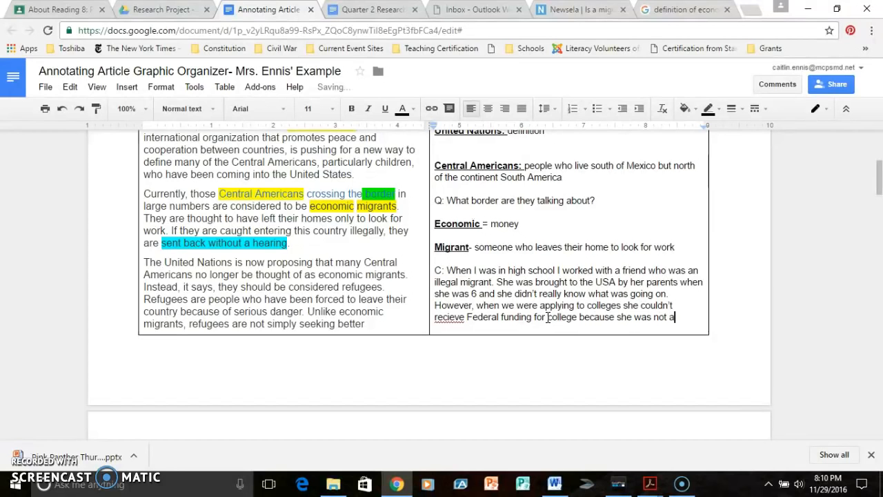
type(".")
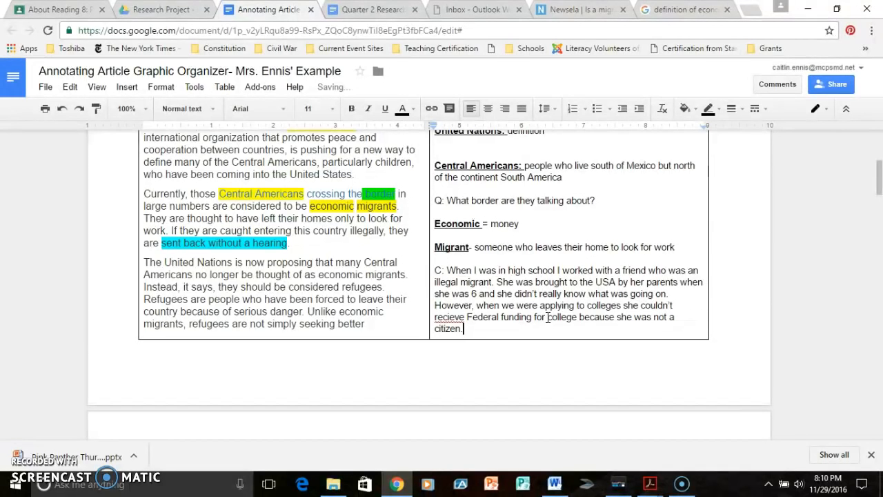
Correct the misspelled "recieve" in the personal connection to the suggested spelling "receive".
left_click(457, 317)
right_click(457, 316)
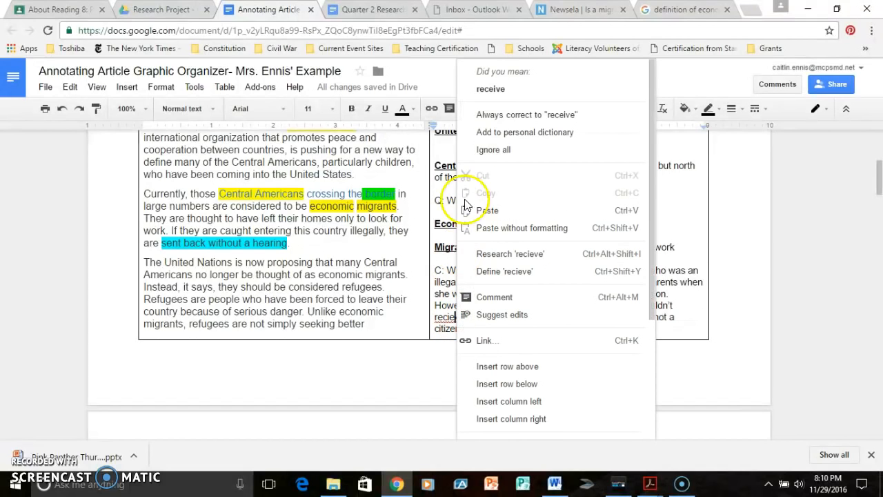
left_click(486, 89)
left_click(475, 329)
Review the finished annotations against the highlighted article passages and the color key for key words, questions and connections.
scroll(441, 276, "up", 1)
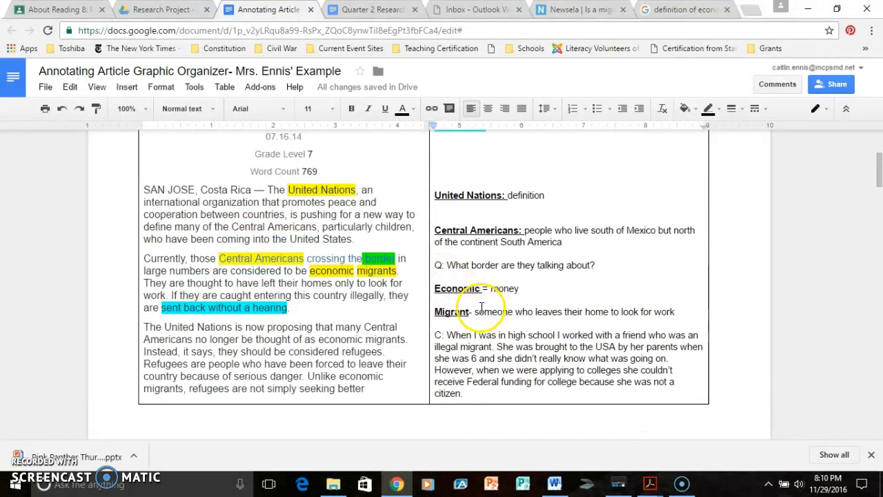
left_click(449, 265)
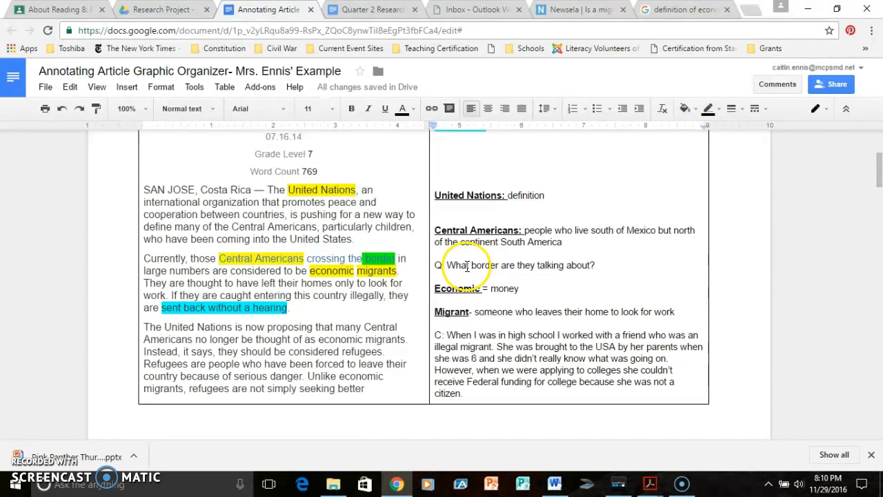
scroll(460, 270, "up", 2)
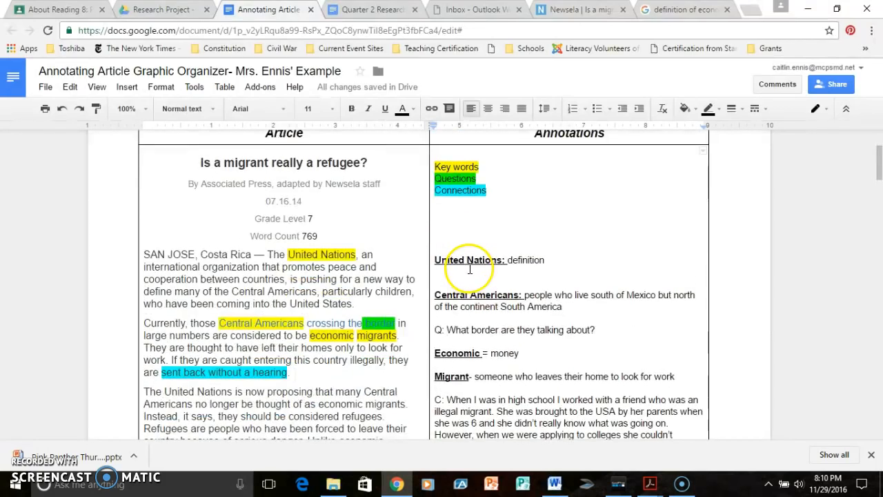
scroll(468, 269, "up", 2)
scroll(470, 275, "down", 1)
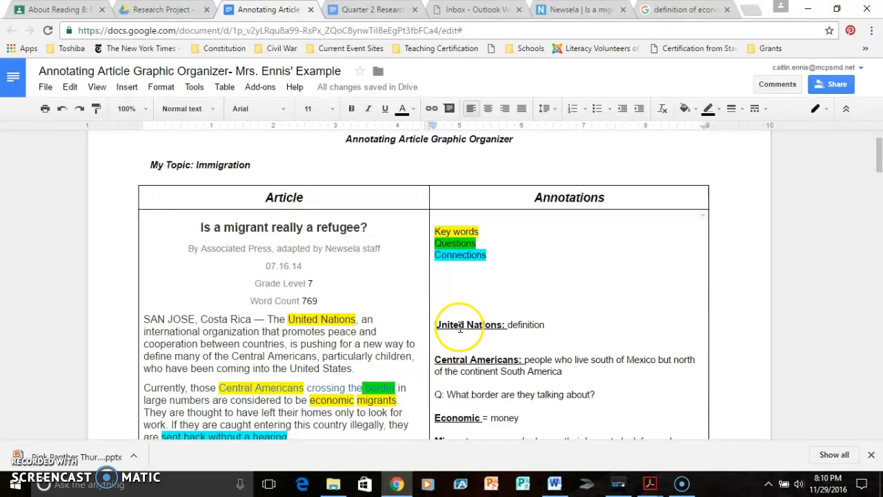
scroll(460, 328, "down", 1)
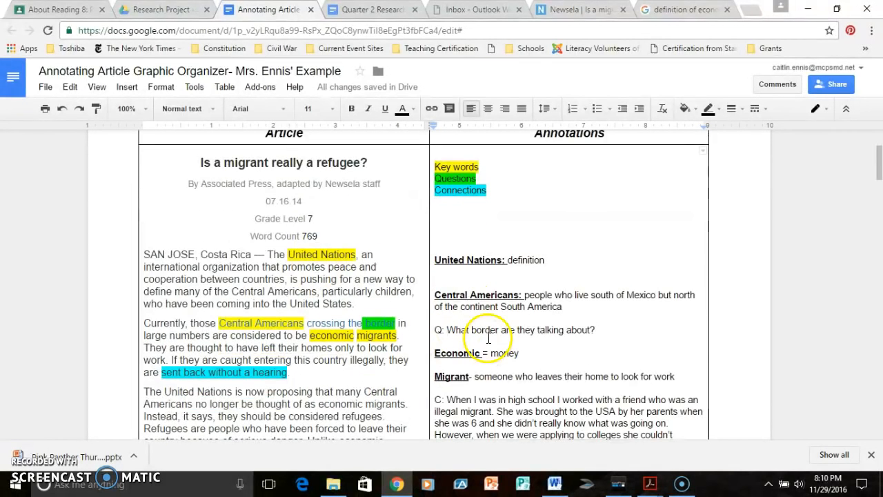
scroll(490, 338, "up", 1)
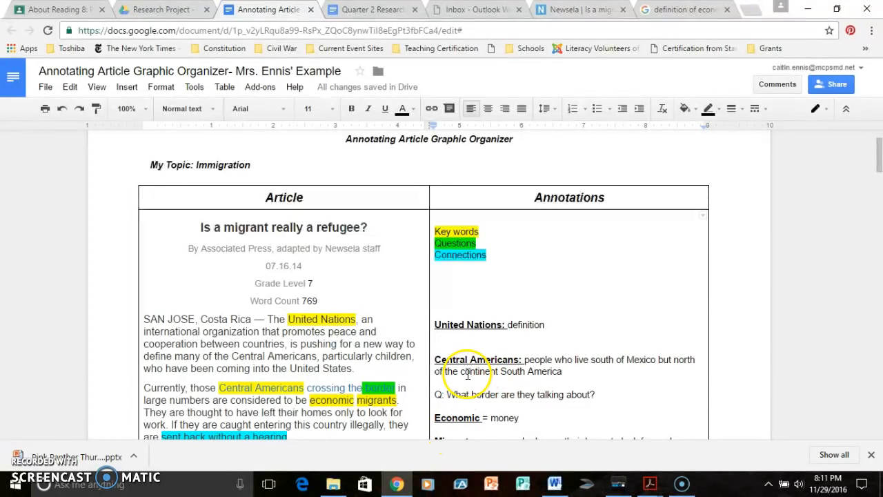
scroll(468, 371, "down", 2)
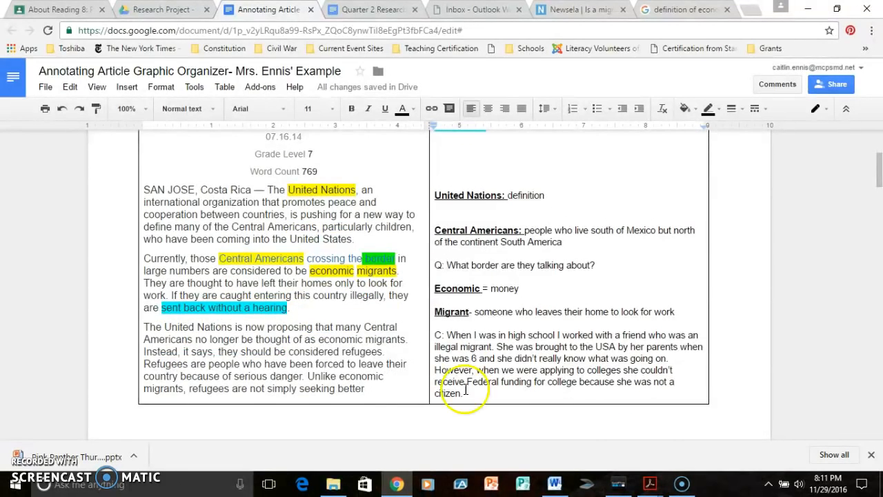
scroll(465, 373, "up", 1)
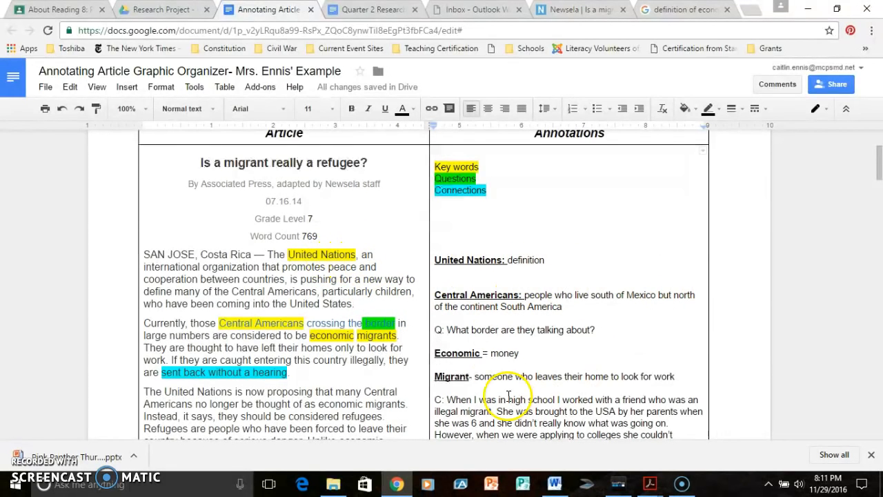
scroll(503, 395, "down", 1)
scroll(503, 395, "down", 1)
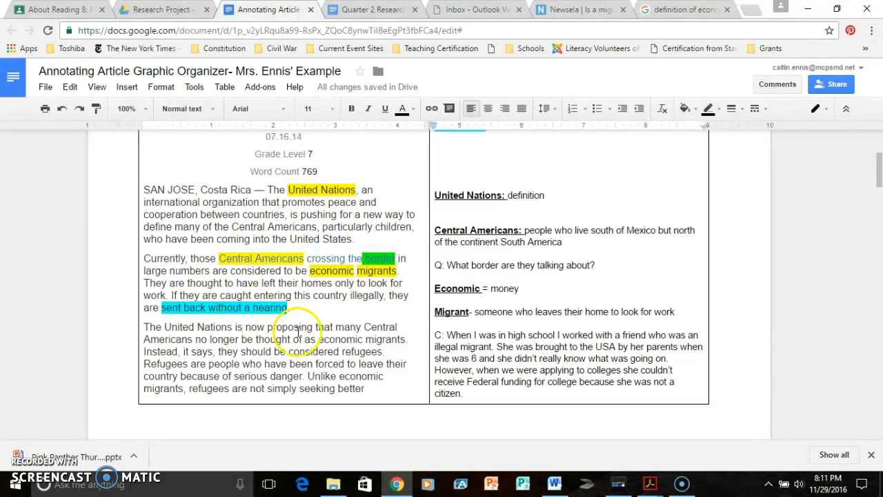
scroll(302, 336, "up", 2)
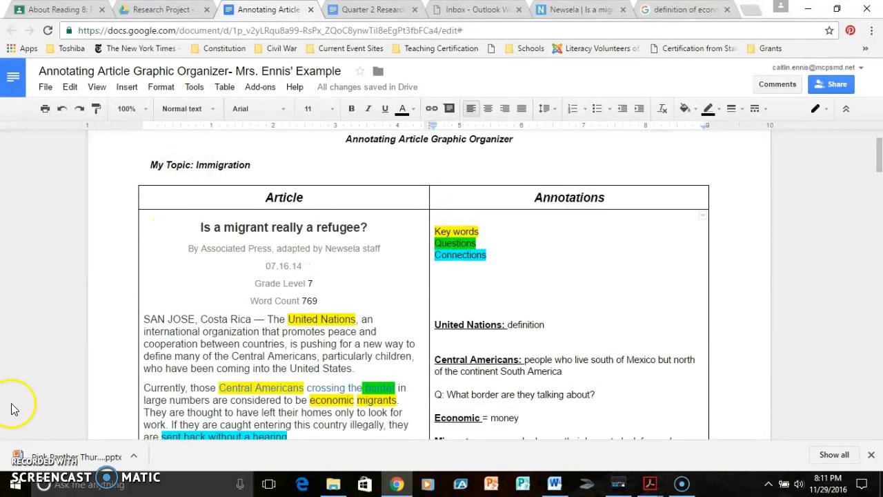